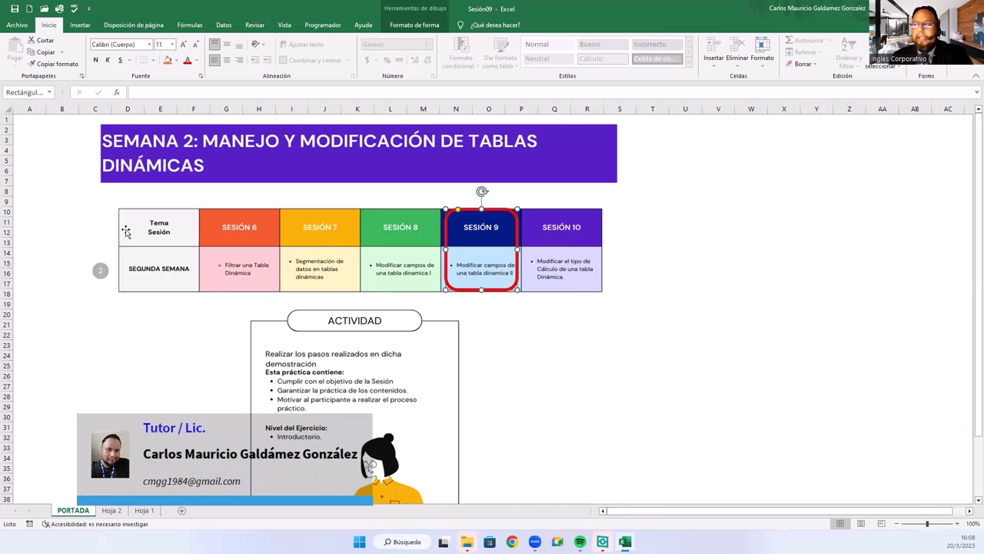
Step: Look over the seller entries on Hoja 1, then view the Hoja 2 pivot totaling $60,090
left_click(817, 263)
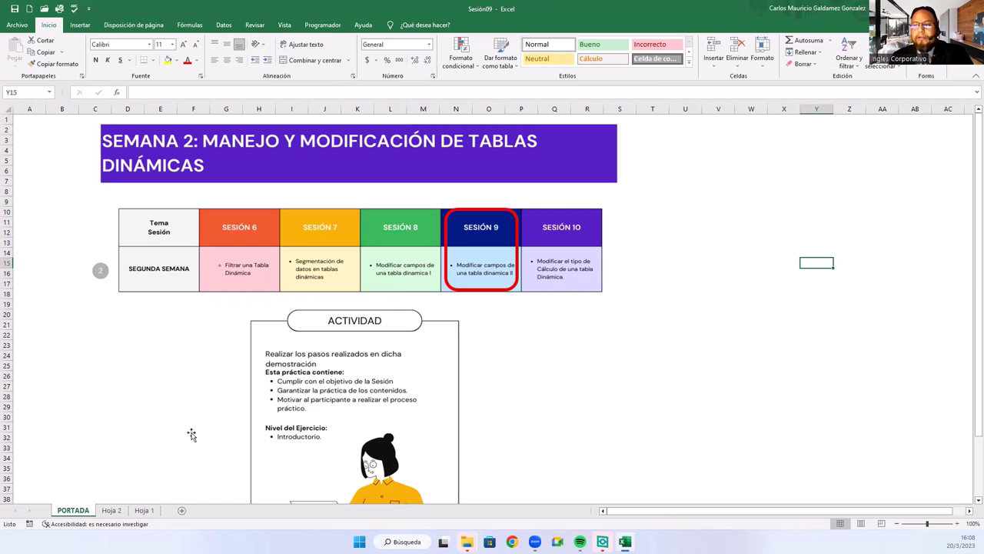
left_click(144, 510)
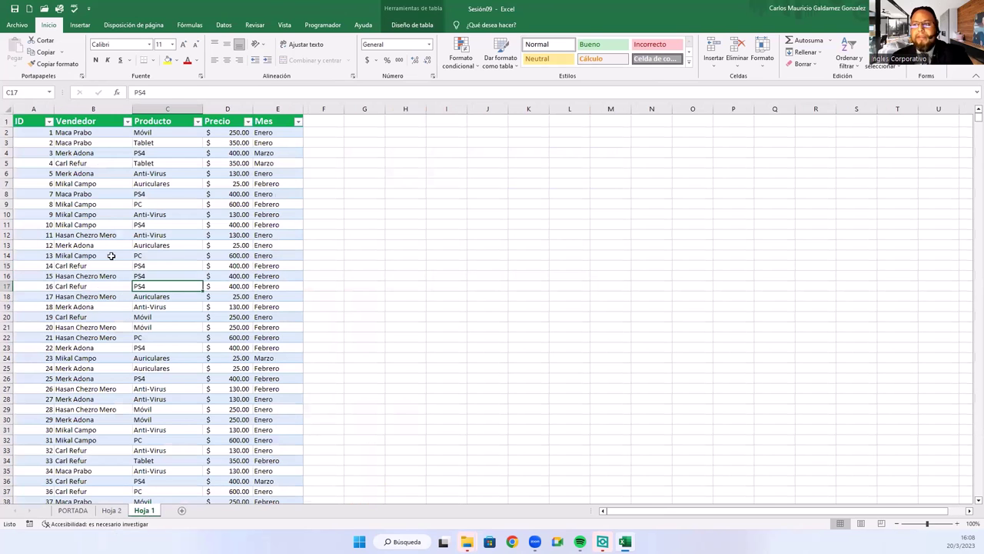
left_click(110, 254)
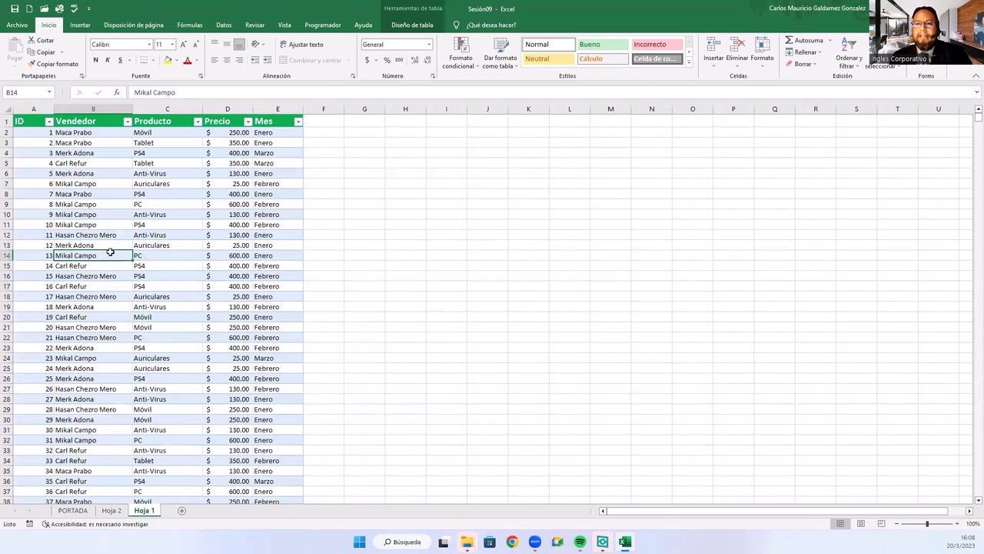
left_click(114, 187)
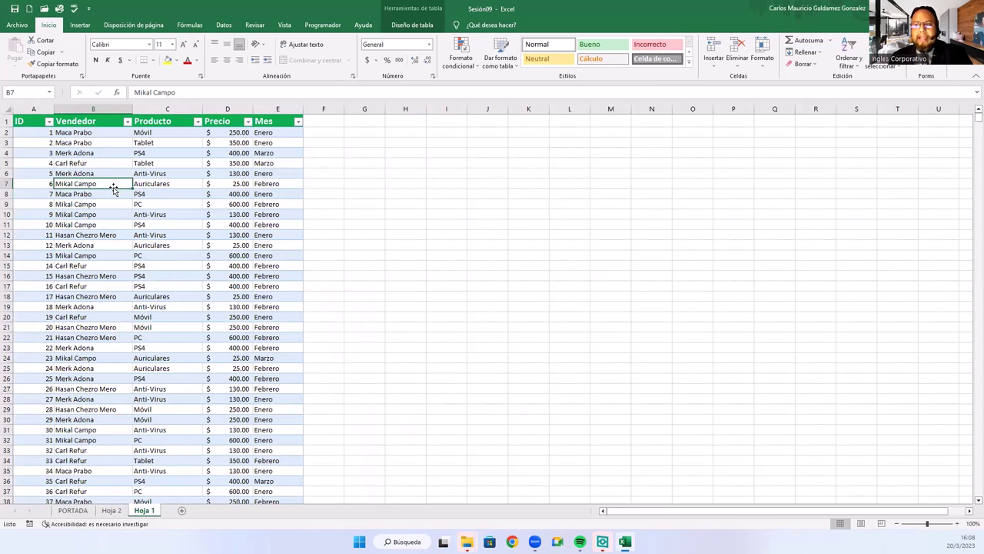
left_click(112, 511)
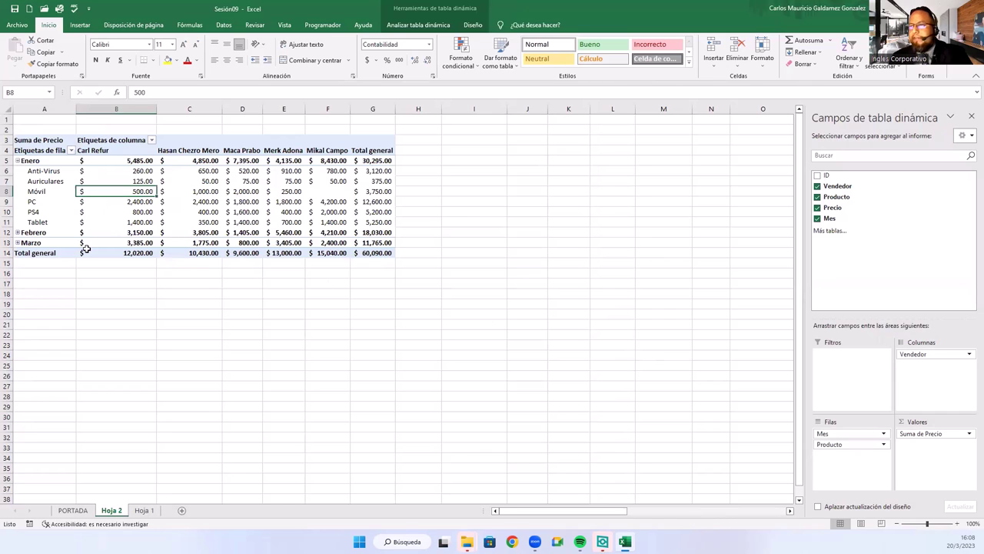
Step: Expand Febrero and Marzo, then remove Mes from the pivot rows
left_click(17, 233)
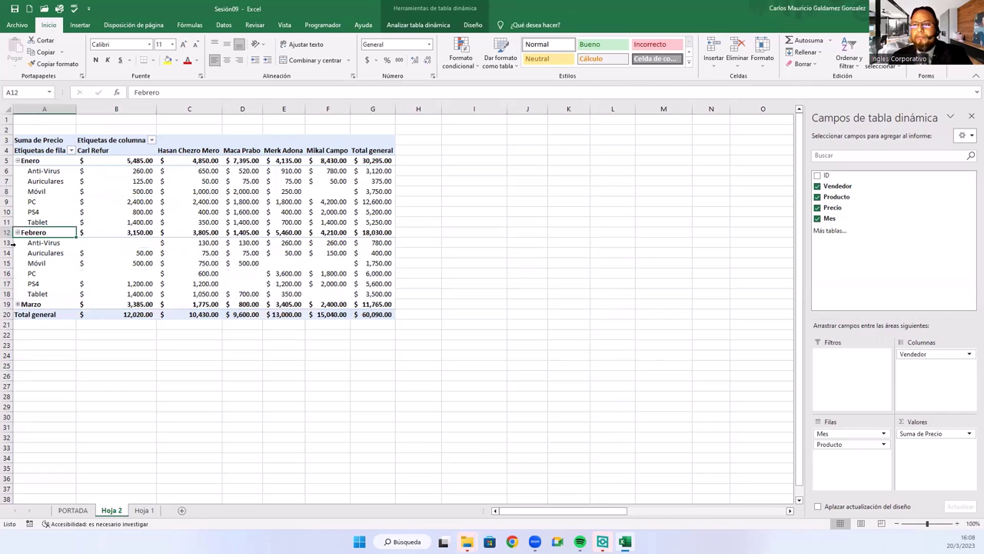
left_click(17, 304)
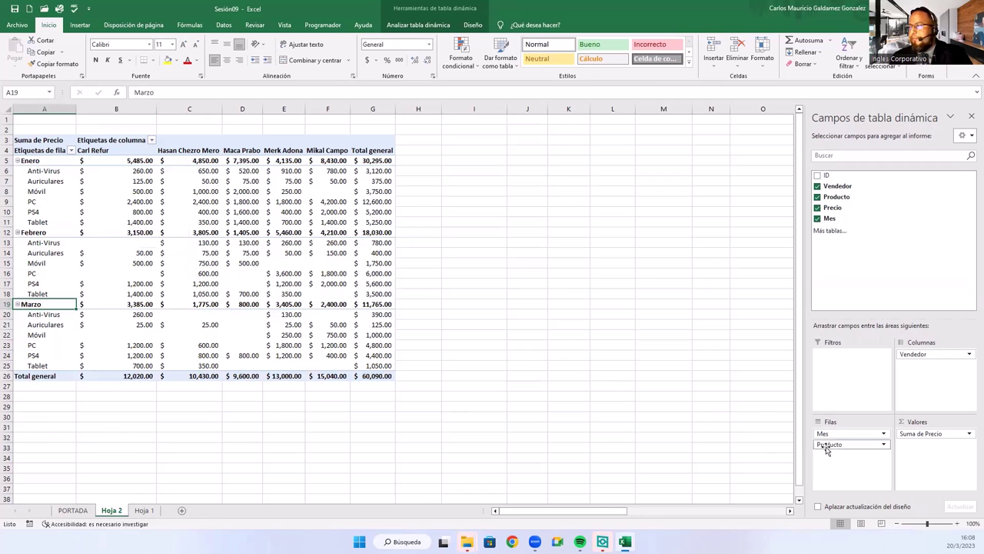
left_click_drag(828, 434, 855, 276)
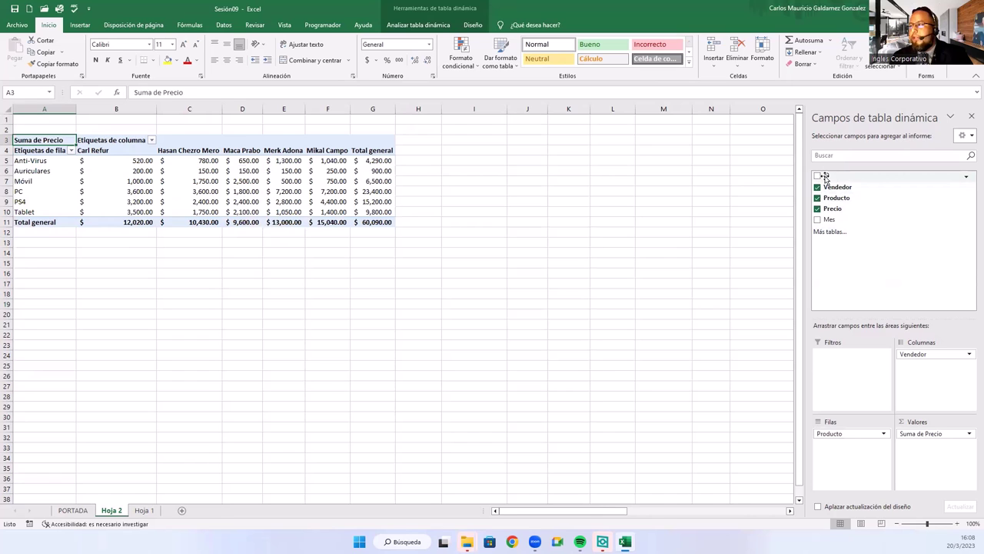
mouse_move(824, 176)
left_mouse_down()
mouse_move(912, 357)
mouse_move(895, 267)
left_mouse_up()
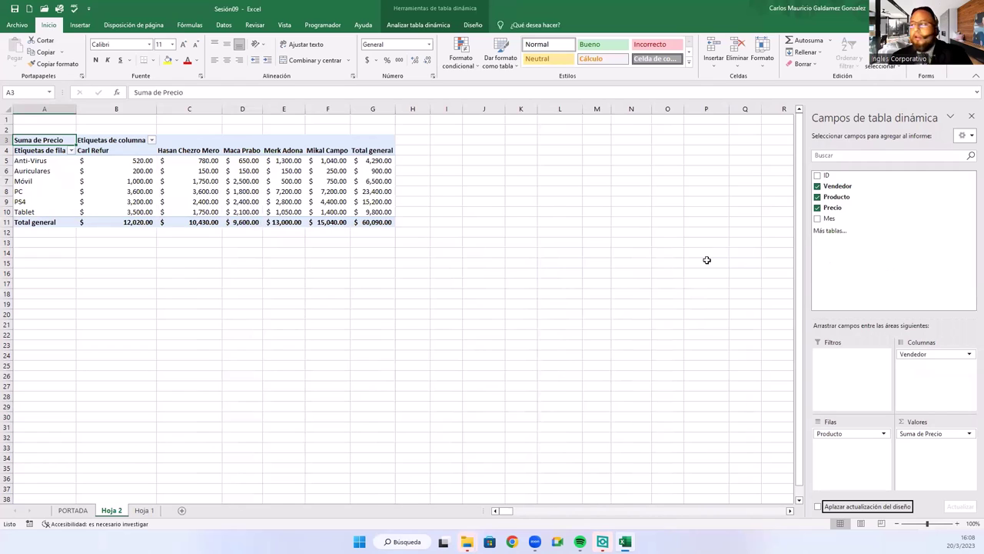
Step: Check the sellers' PS4, Móvil and Auriculares totals in the regrouped pivot
left_click(180, 199)
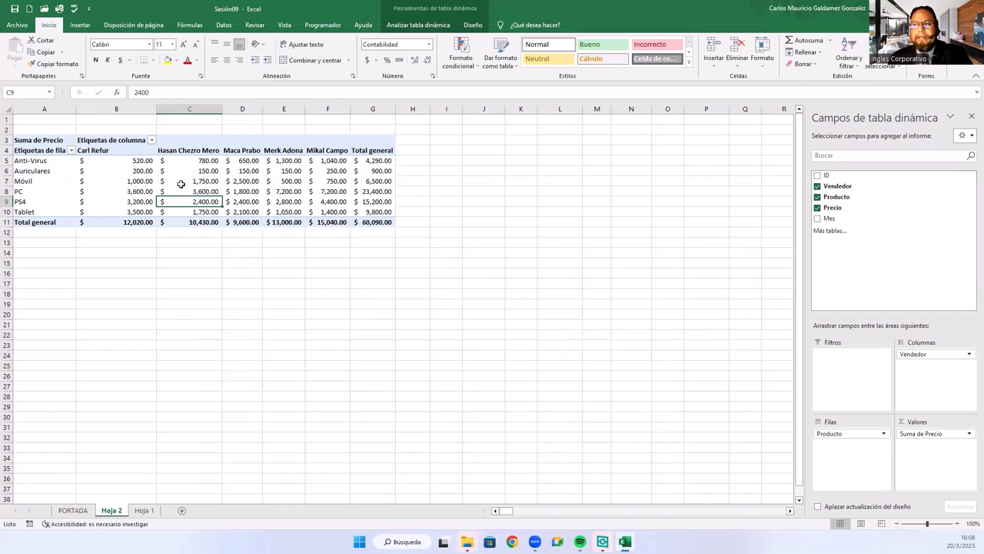
left_click(182, 185)
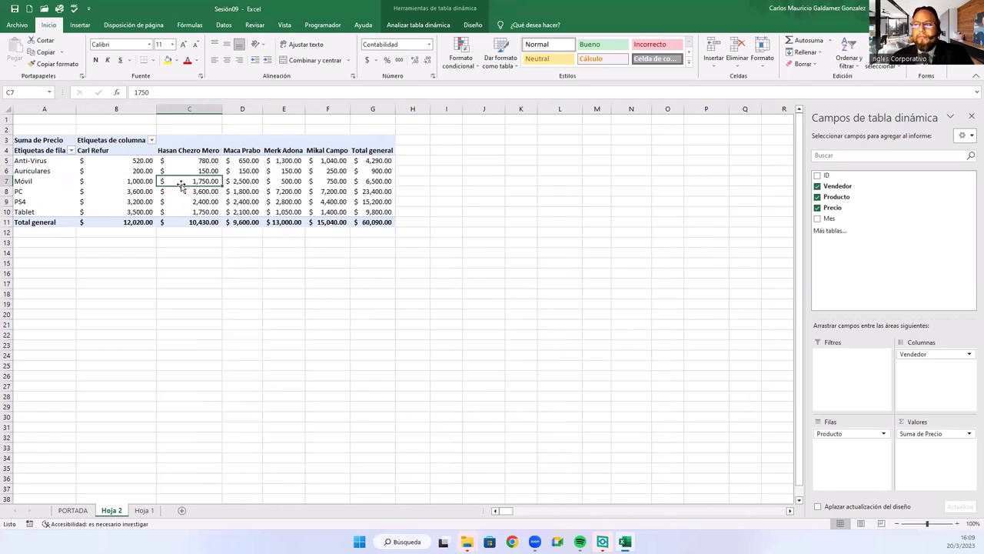
mouse_move(184, 191)
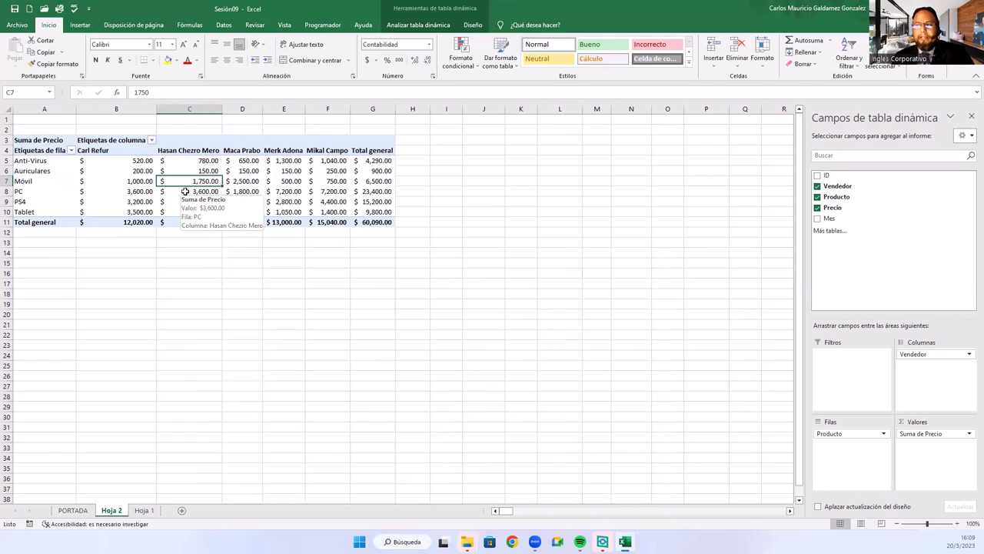
left_click(123, 174)
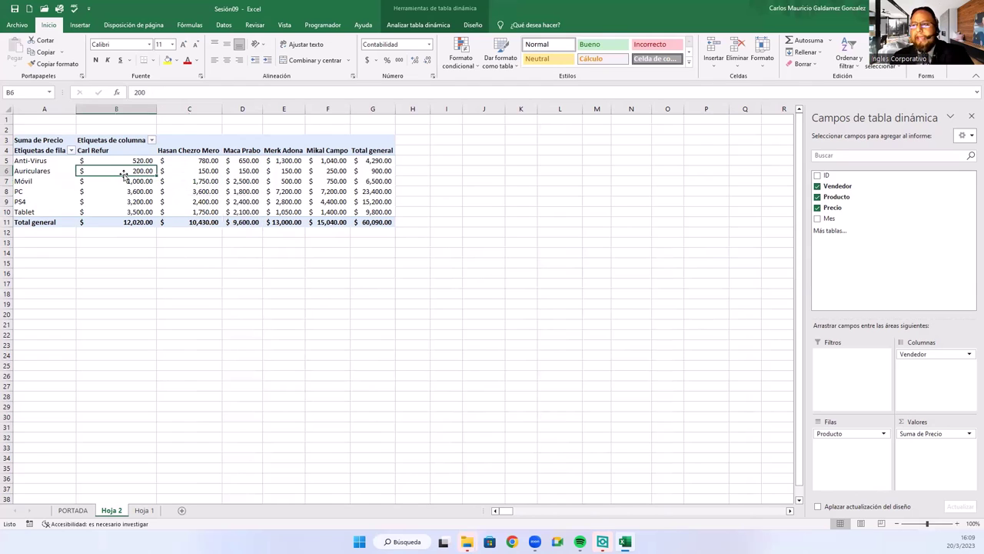
Step: On Hoja 1, go to the table's end and select the first empty Mes cell
left_click(145, 510)
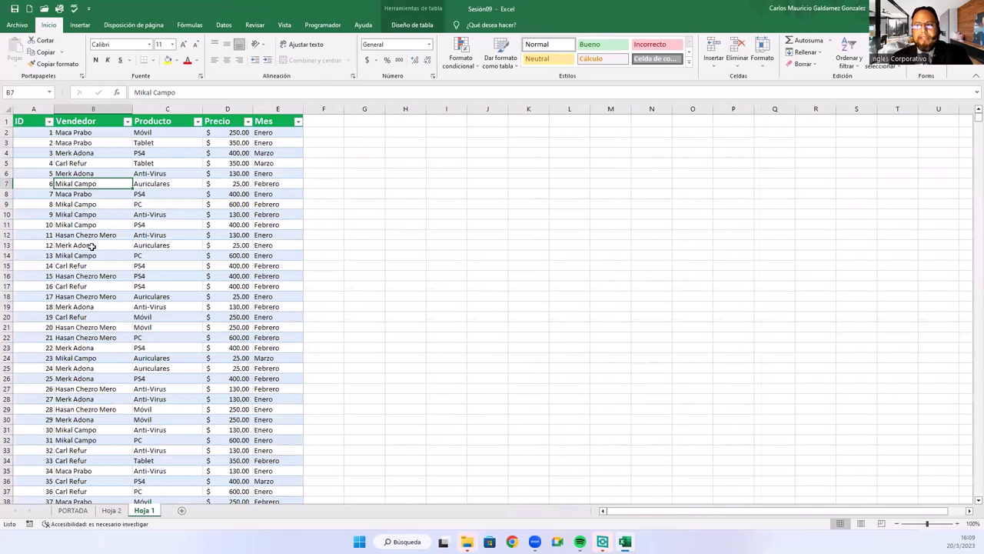
scroll(97, 286, "down", 10)
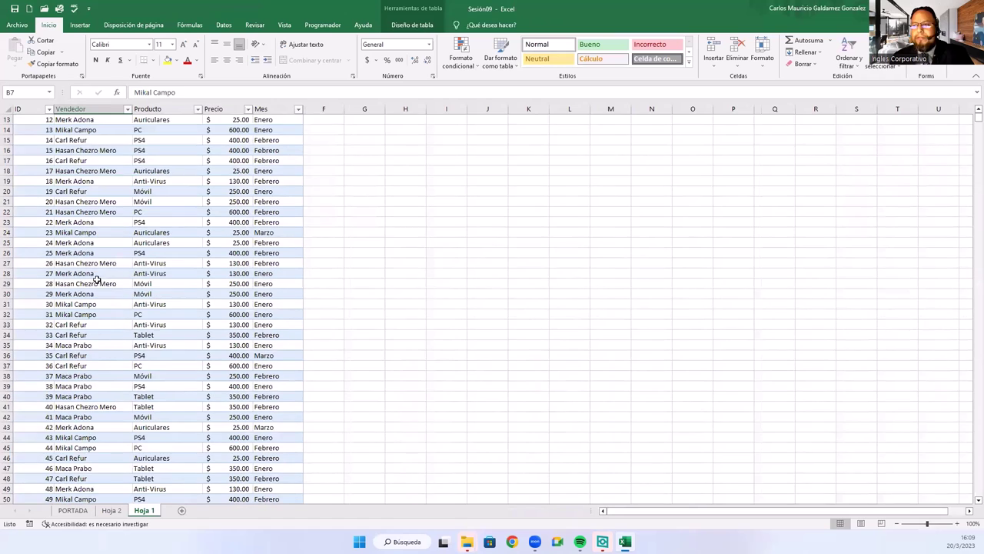
scroll(97, 285, "down", 10)
scroll(96, 287, "down", 8)
scroll(97, 287, "down", 8)
scroll(98, 286, "down", 18)
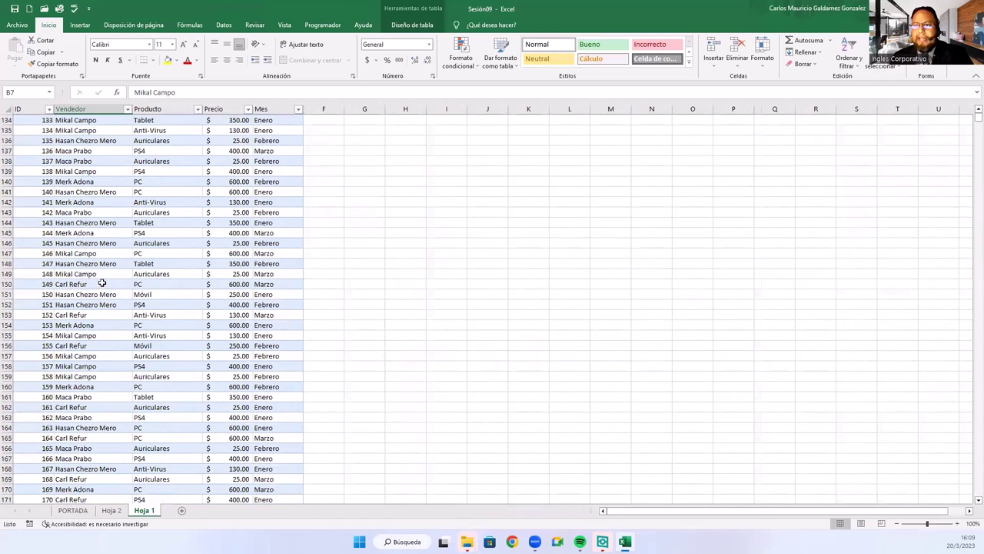
scroll(100, 285, "down", 11)
left_click(273, 172)
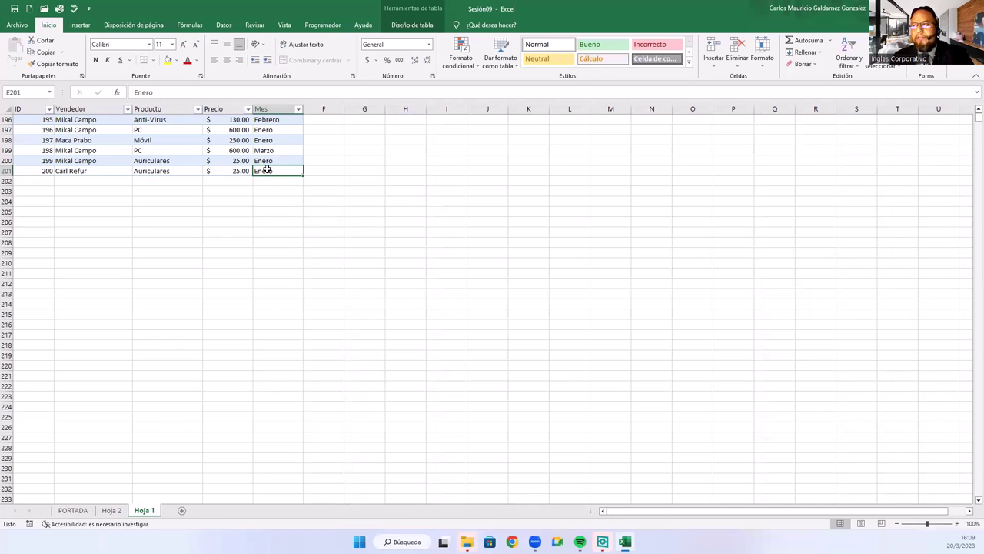
left_click(270, 180)
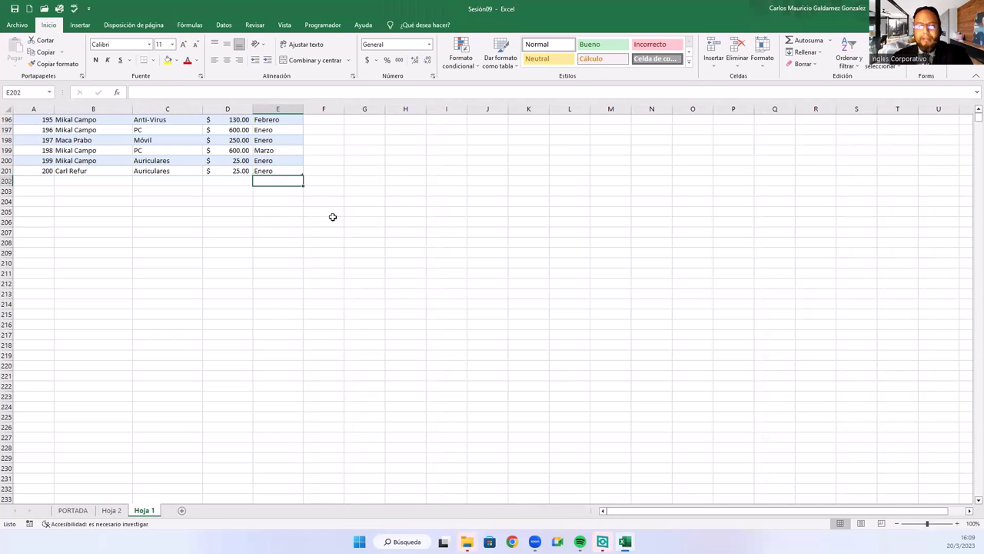
Step: Enter Abril in E202 through E206, correcting a wrong Marzo autocomplete
type("Abril")
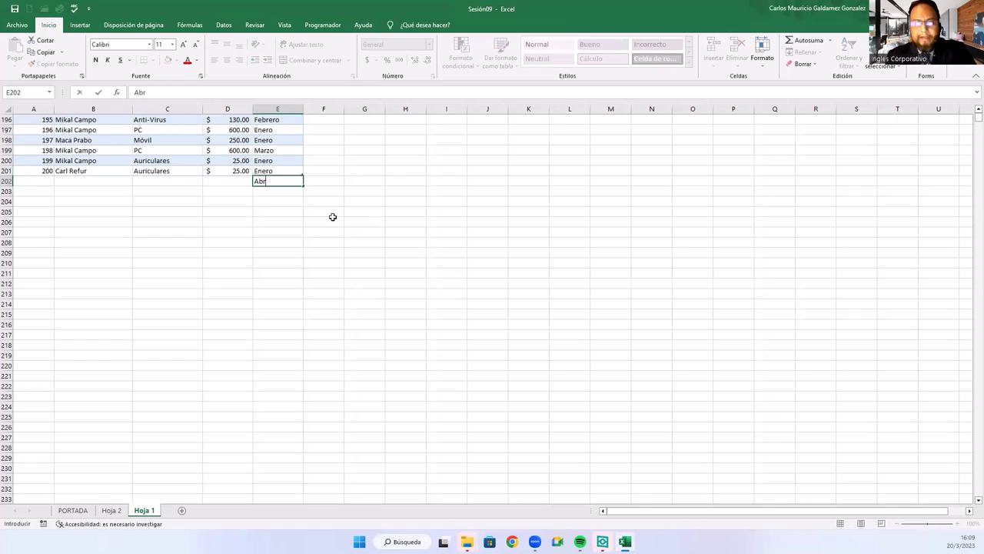
key("Return")
type("Abril")
key("Return")
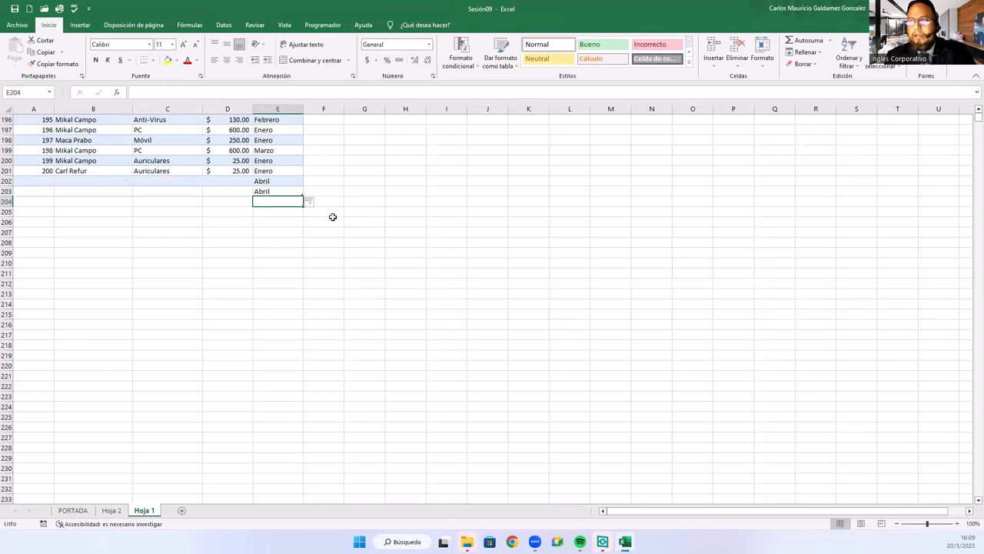
type("A")
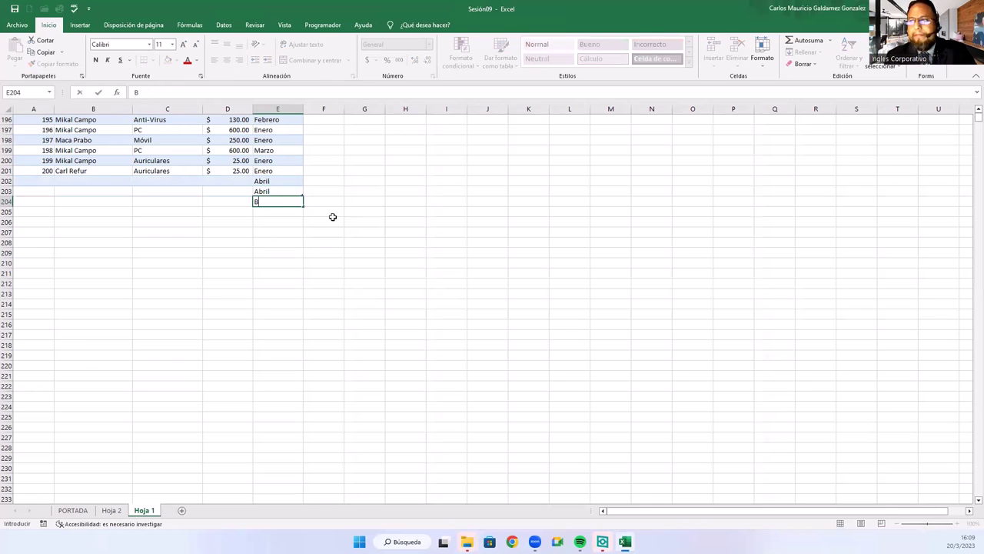
type("bril")
key("Return")
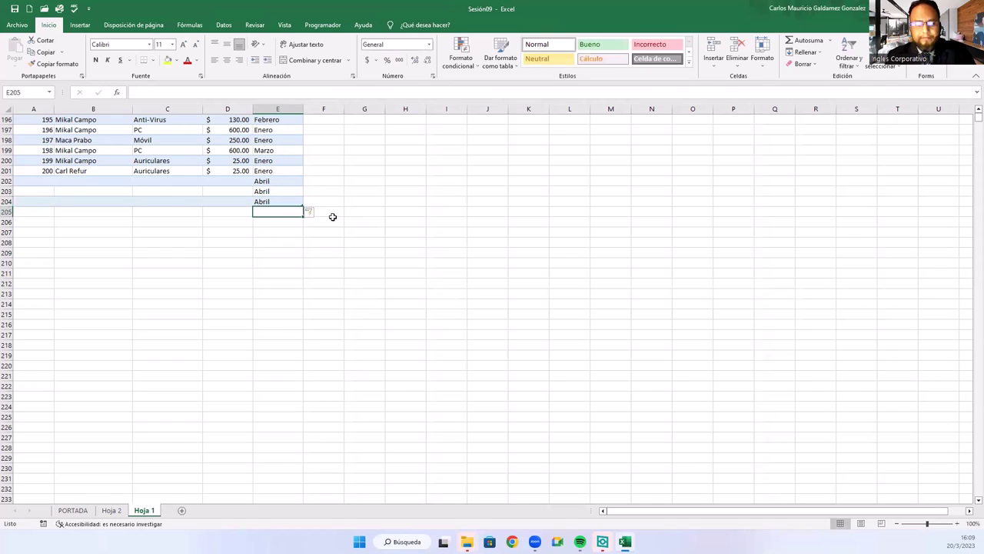
type("M")
key("BackSpace")
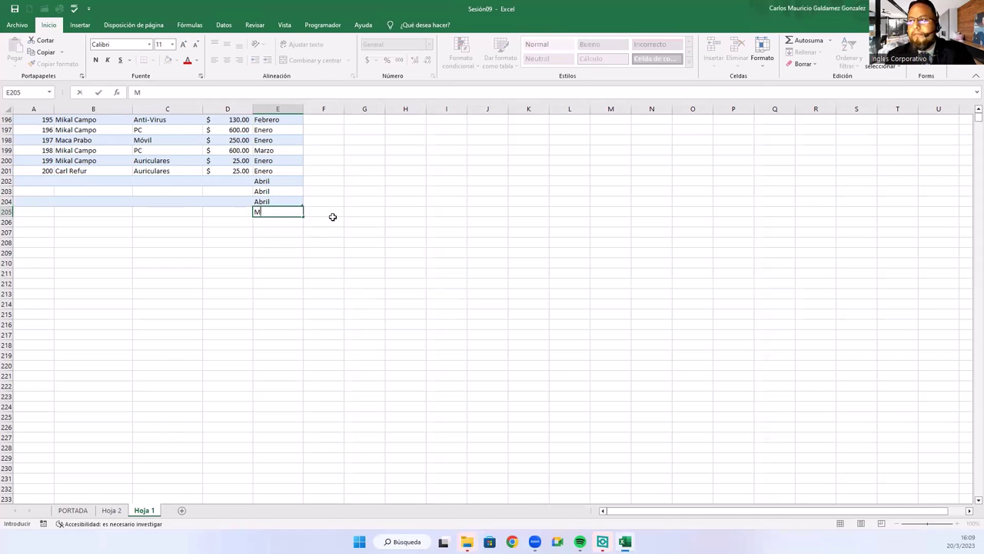
key("BackSpace")
type("Abril")
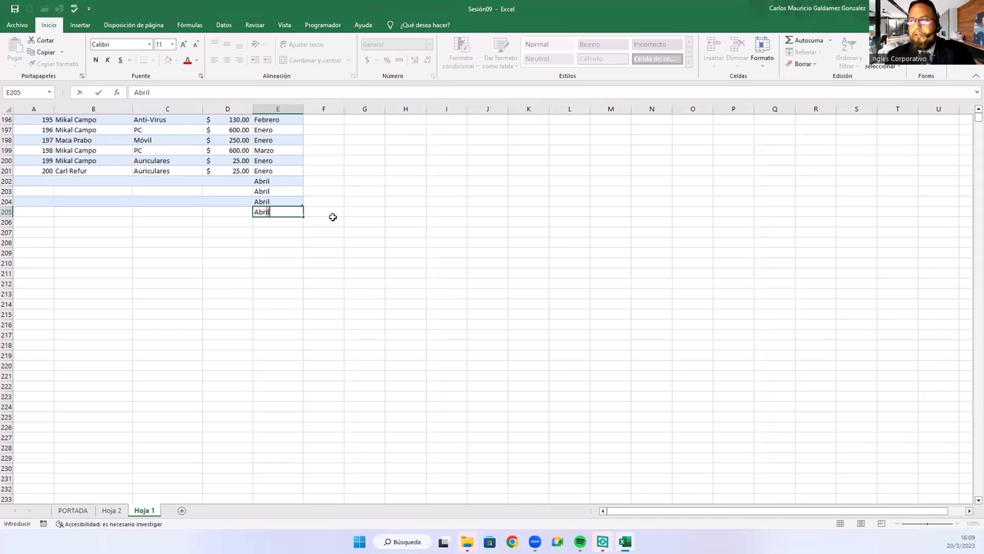
key("Return")
type("Abril")
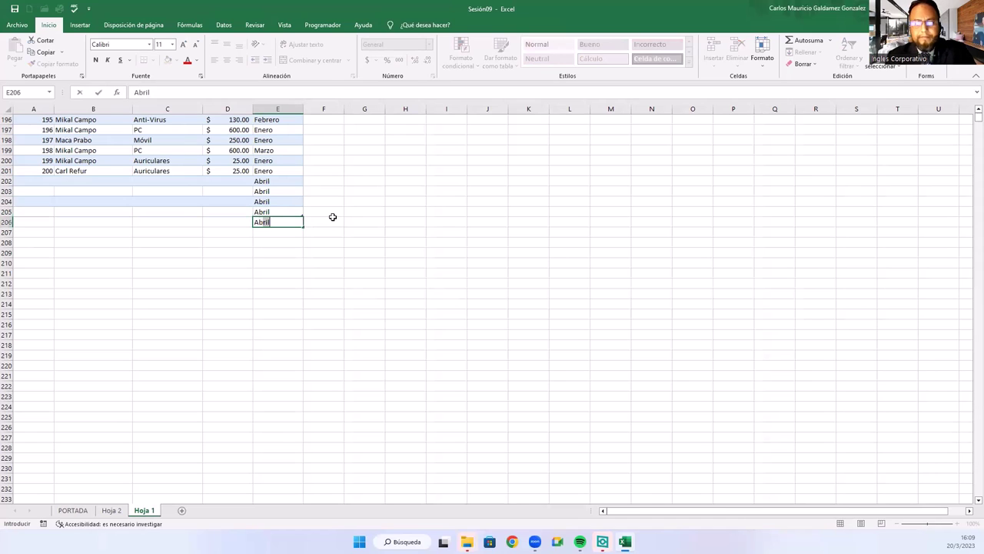
key("Return")
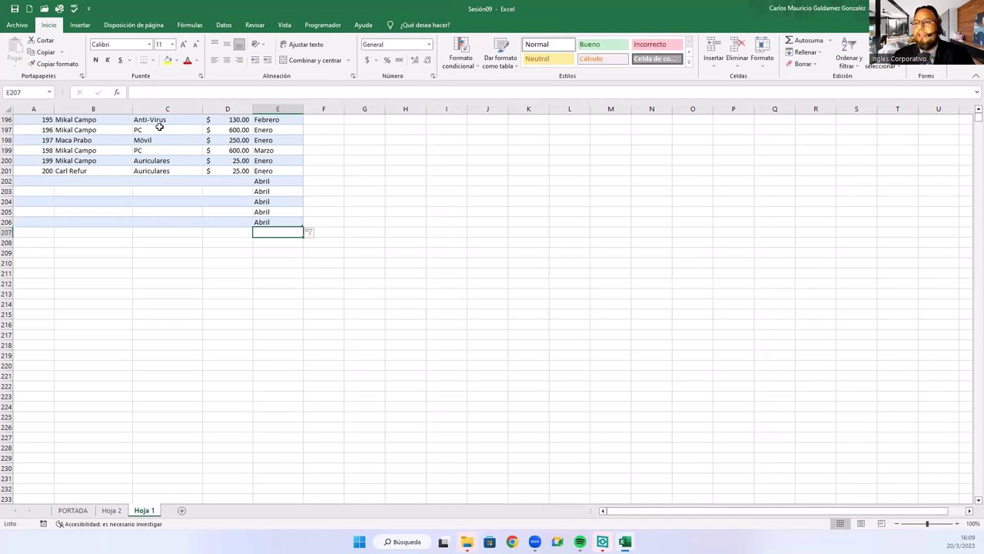
Step: Copy the last six products and prices into the new rows starting at row 202
left_click_drag(156, 122, 156, 171)
key("ctrl+c")
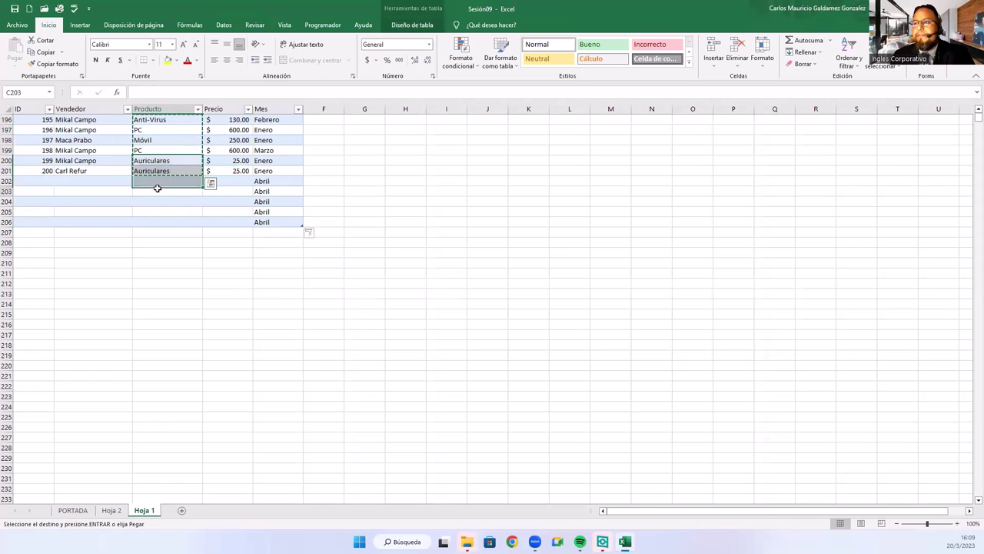
left_click(158, 191)
left_click(156, 183)
key("ctrl+v")
left_click_drag(224, 119, 223, 170)
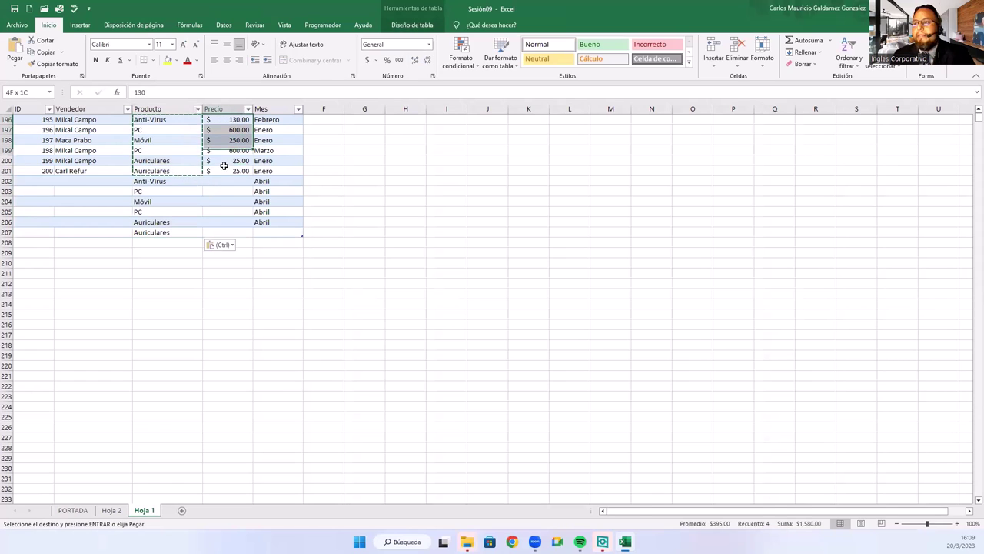
key("ctrl+c")
left_click(224, 181)
key("ctrl+v")
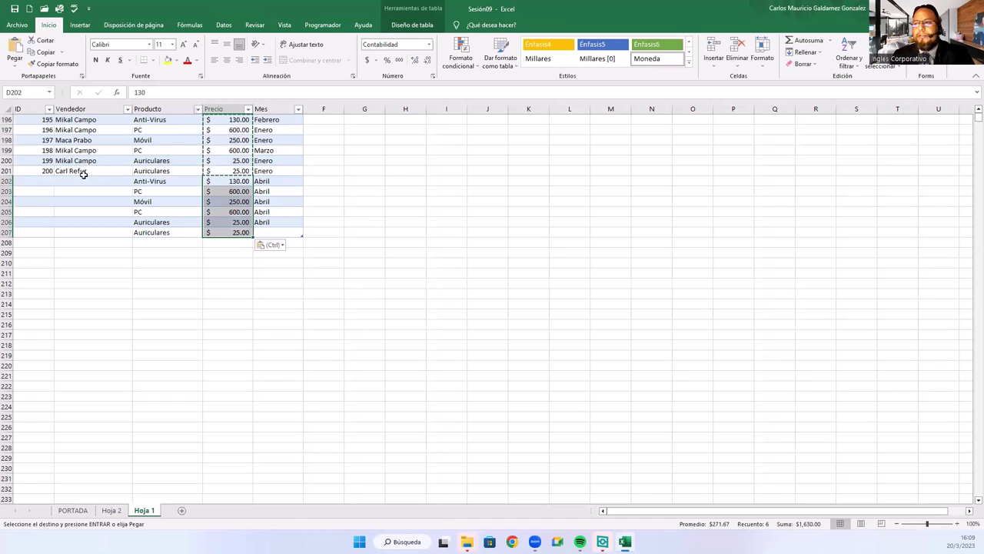
Step: Extend IDs to 210, copy products and prices into rows 208–211, and fill Abril down
left_click_drag(35, 161, 53, 233)
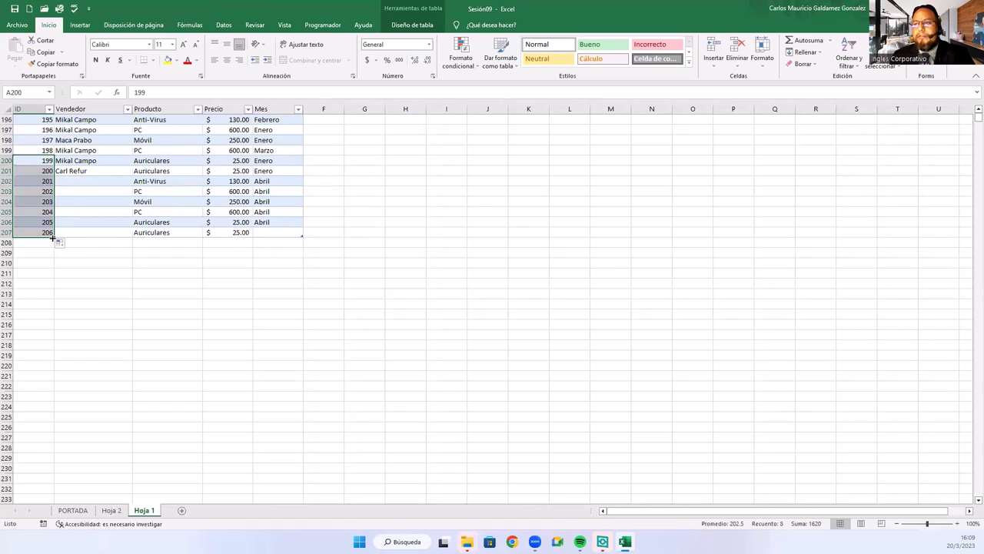
mouse_move(54, 237)
left_mouse_down()
mouse_move(43, 294)
mouse_move(41, 281)
left_mouse_up()
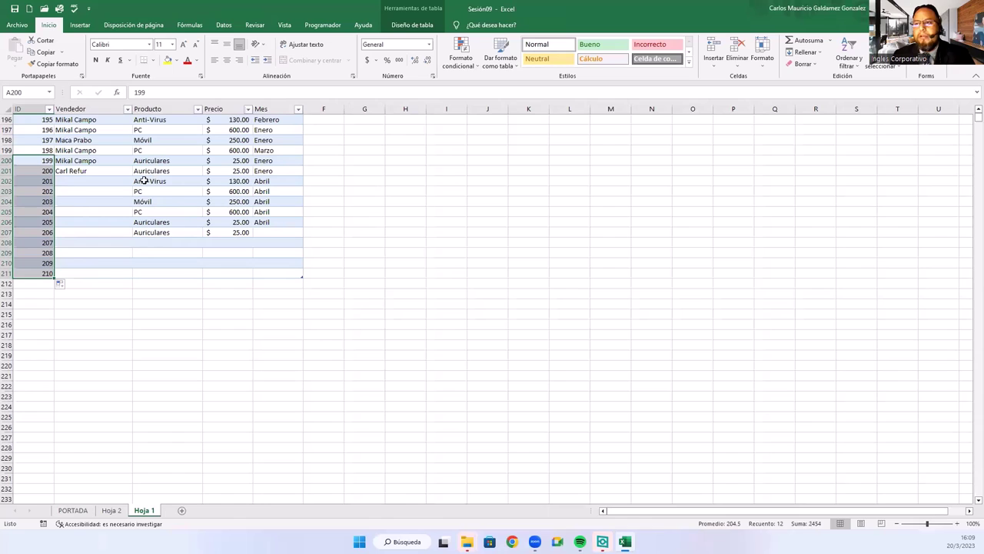
left_click_drag(152, 180, 150, 212)
key("ctrl+c")
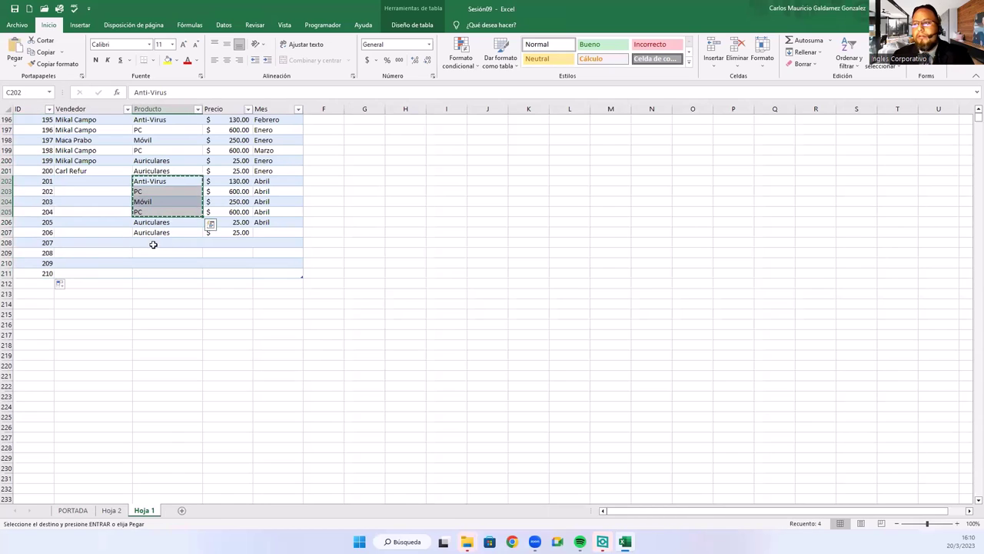
left_click(150, 242)
key("ctrl+v")
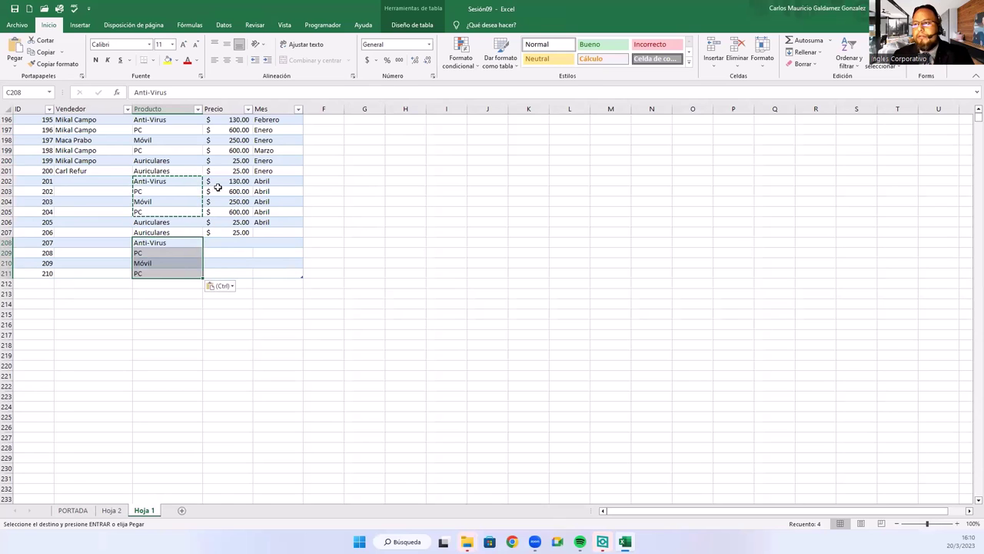
left_click_drag(221, 181, 221, 212)
key("ctrl+c")
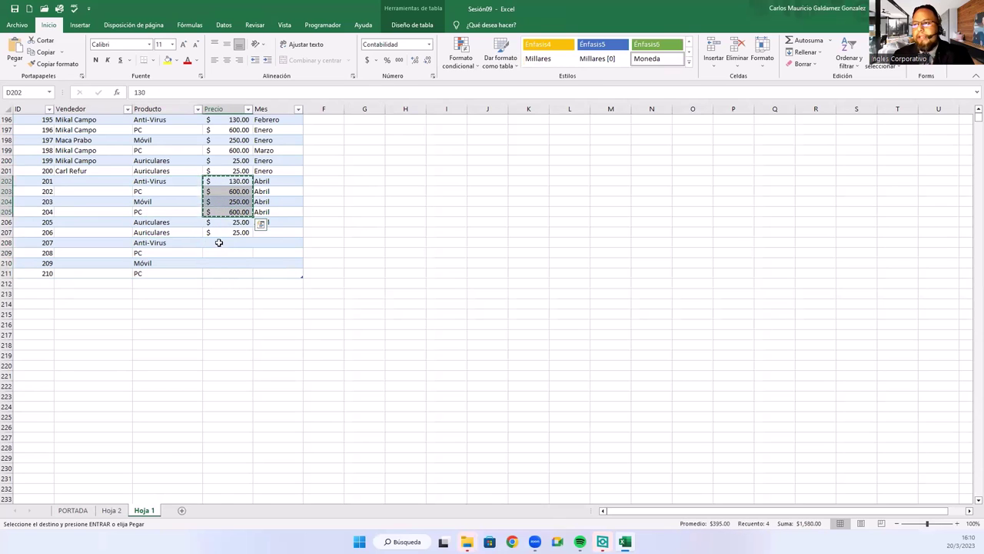
left_click(220, 243)
key("ctrl+v")
left_click(286, 223)
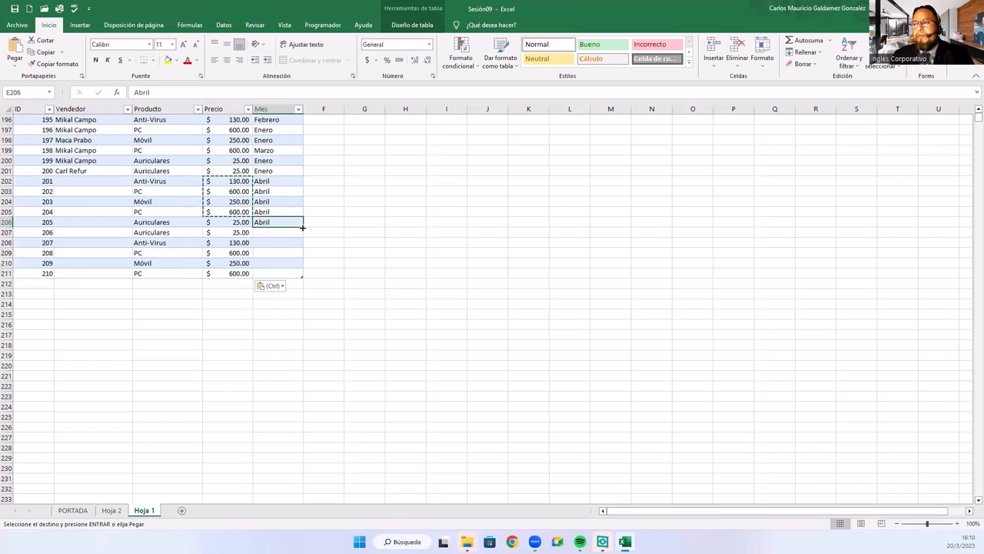
mouse_move(303, 227)
left_mouse_down()
mouse_move(295, 210)
mouse_move(303, 277)
left_mouse_up()
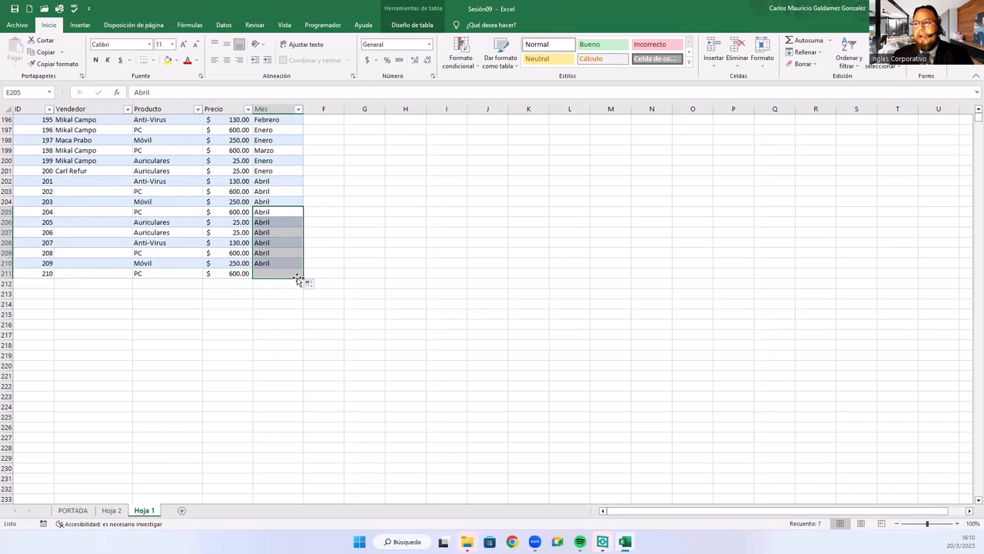
Step: Enter the salesperson's name in B202 and paste it into B203:B211
left_click(73, 181)
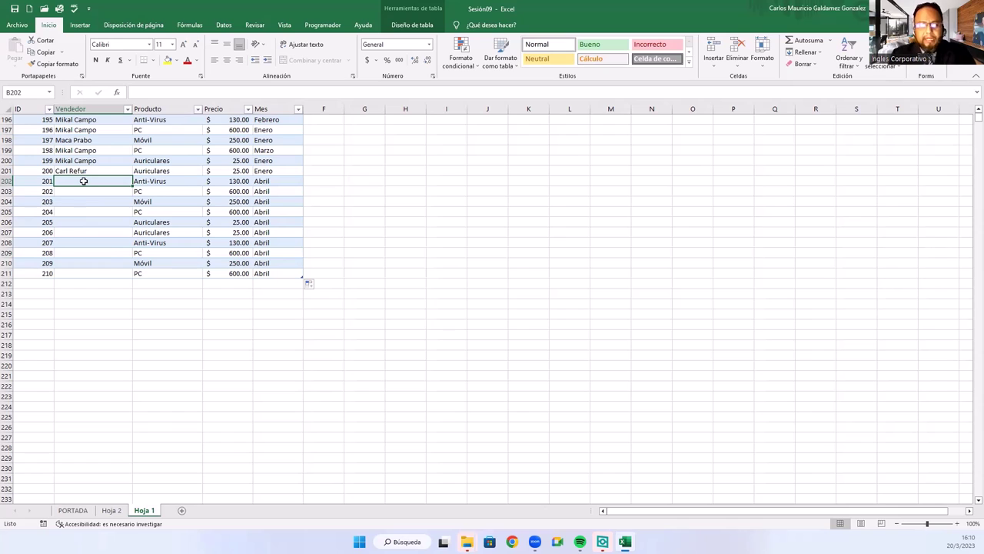
type("Johan")
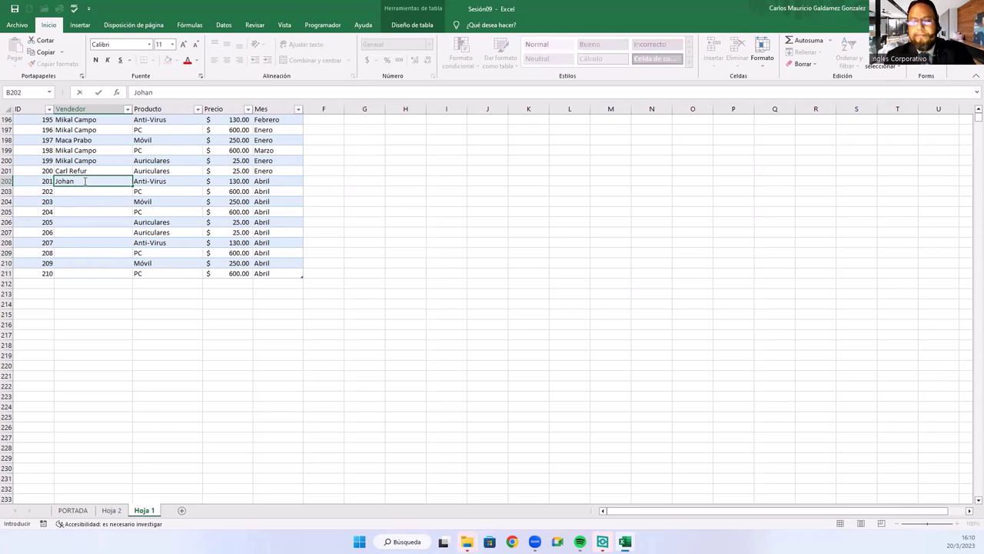
type(" Vera")
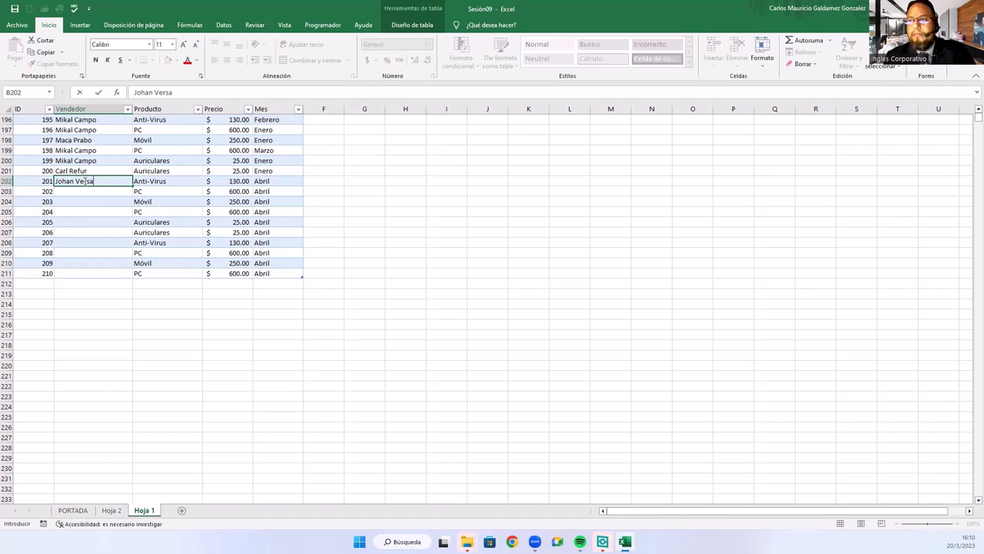
type("ly")
key("Return")
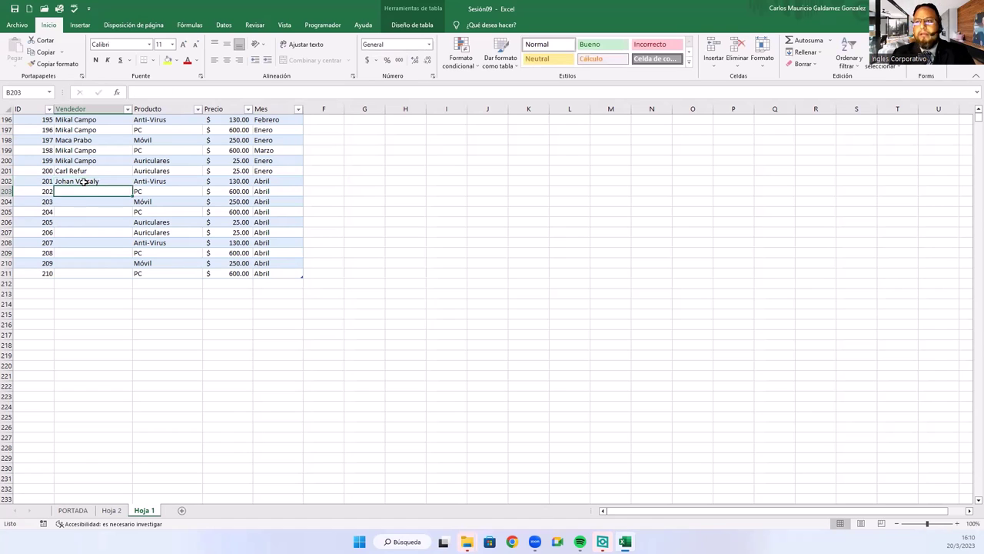
left_click(83, 181)
key("ctrl+c")
left_click_drag(87, 192, 89, 273)
key("ctrl+v")
left_click(105, 216)
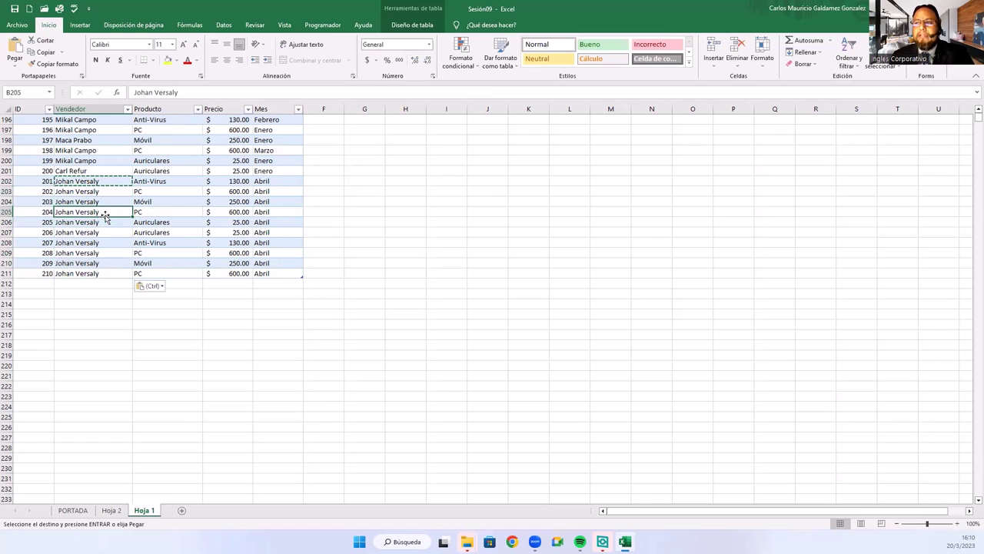
left_click(169, 202)
key("Escape")
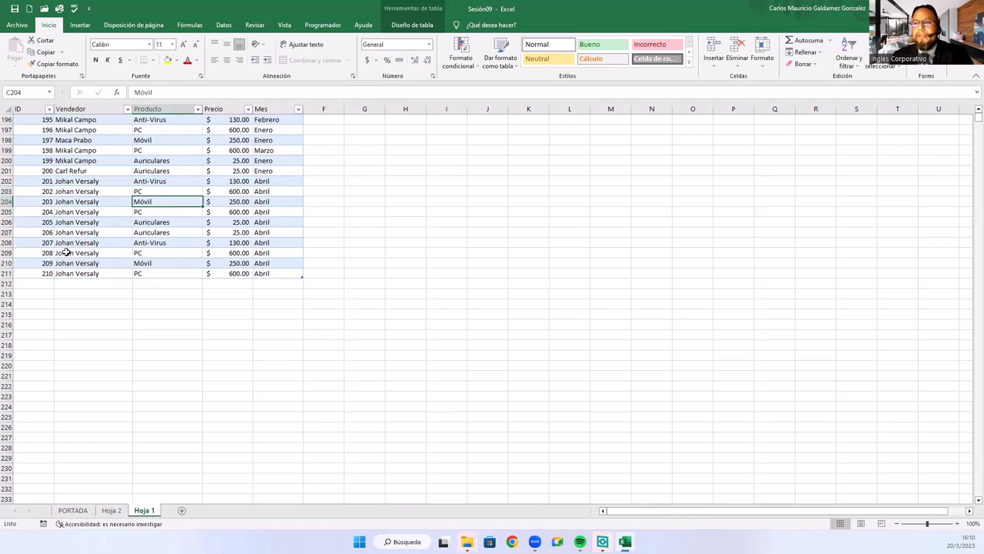
Step: Check the ID column reaches 210, then select a cell in the Hoja 2 pivot
left_click(41, 273)
key("ctrl+shift+Up")
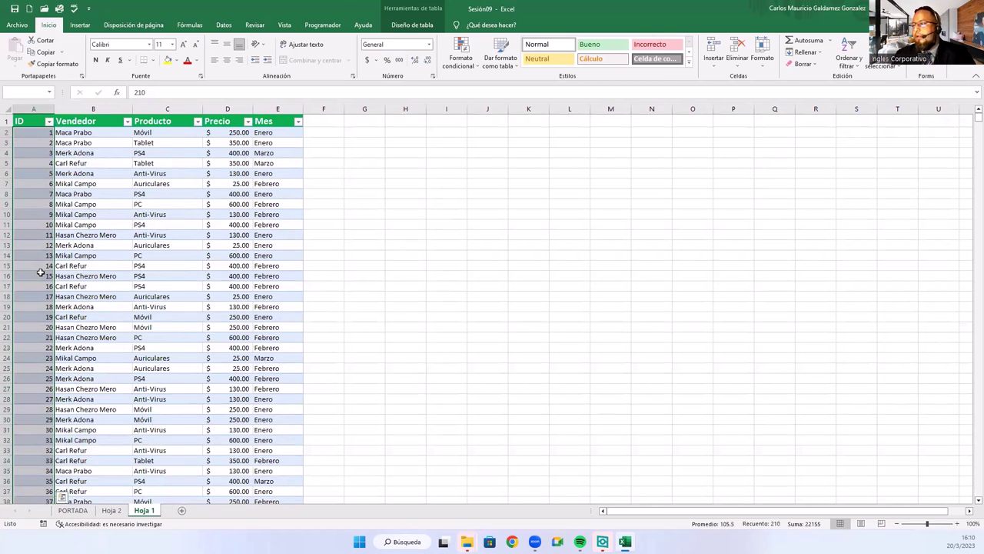
left_click(94, 275)
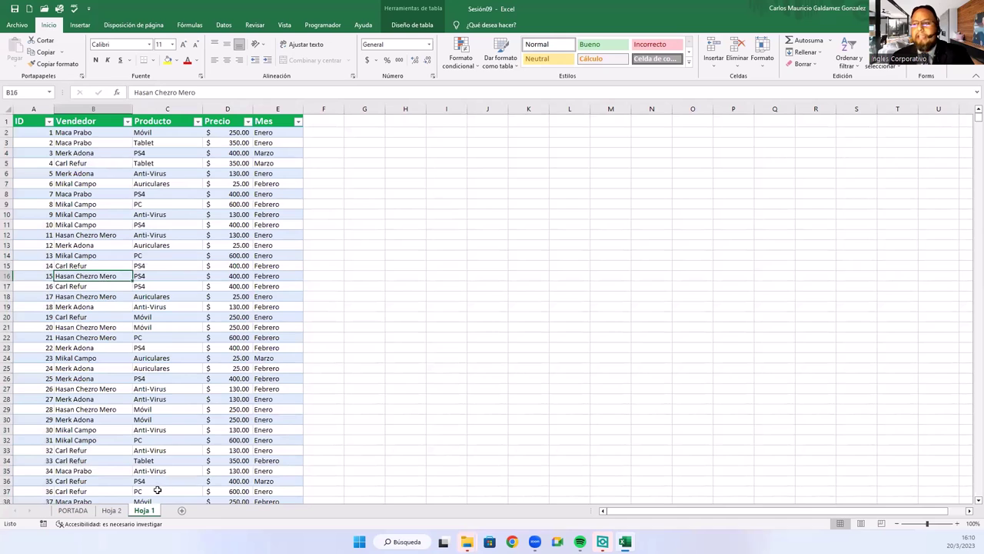
left_click(112, 510)
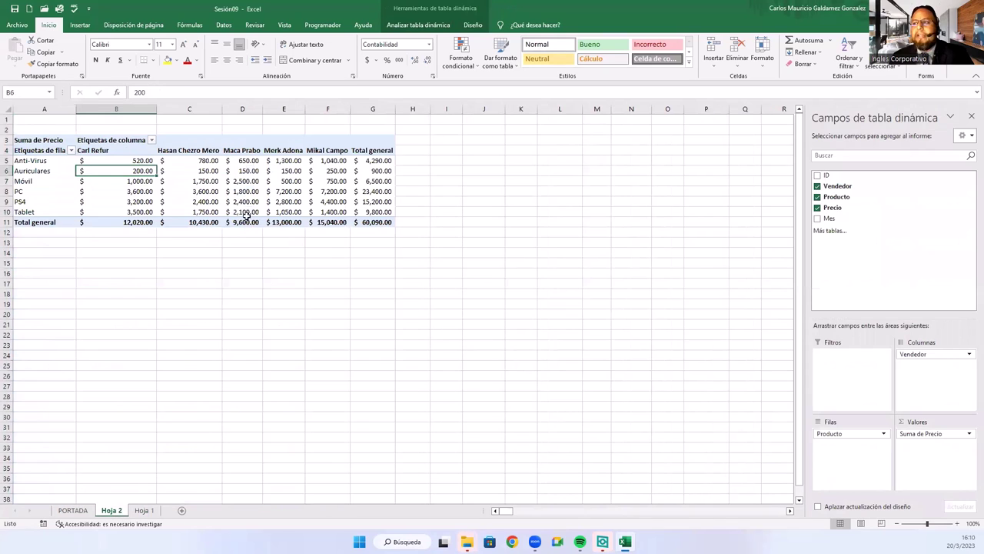
left_click(194, 171)
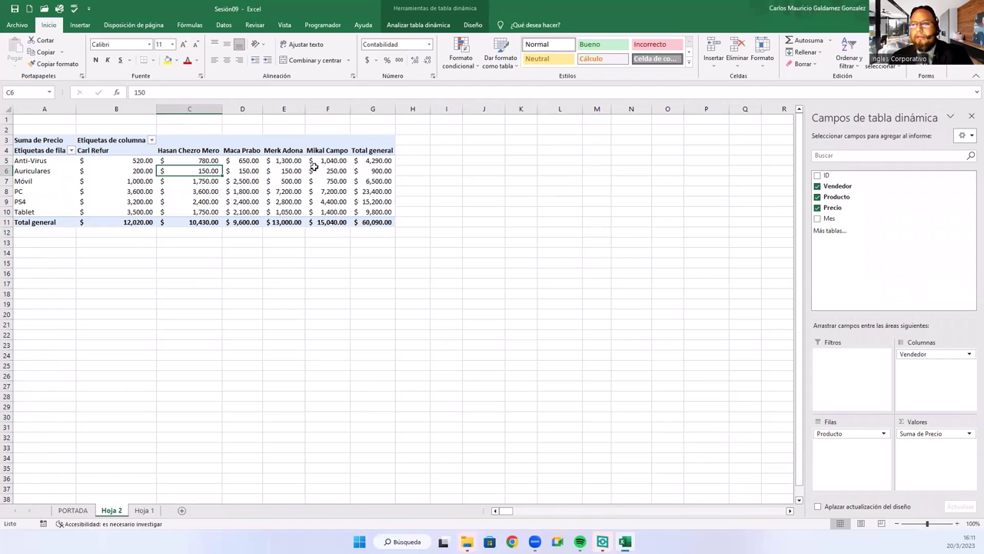
left_click(233, 190)
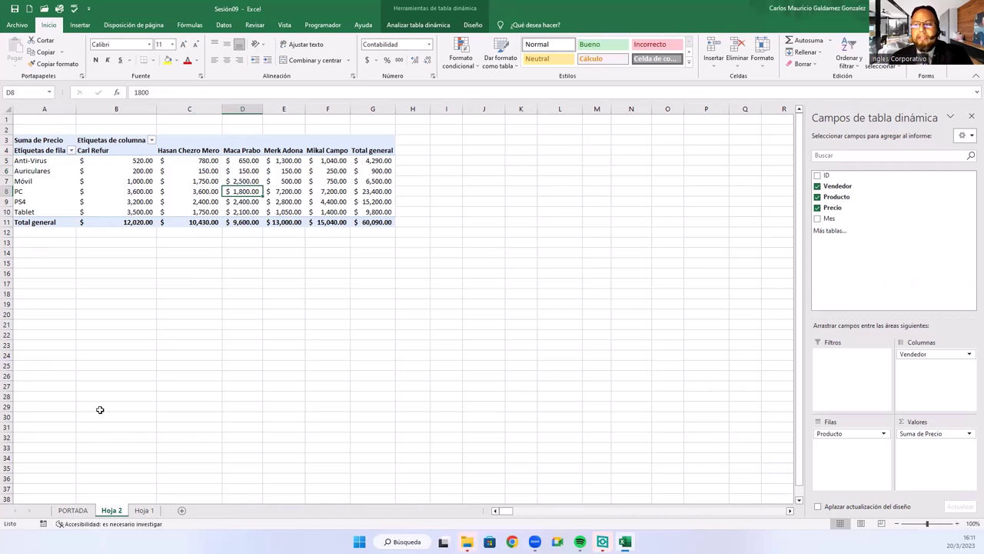
left_click(144, 509)
left_click(128, 308)
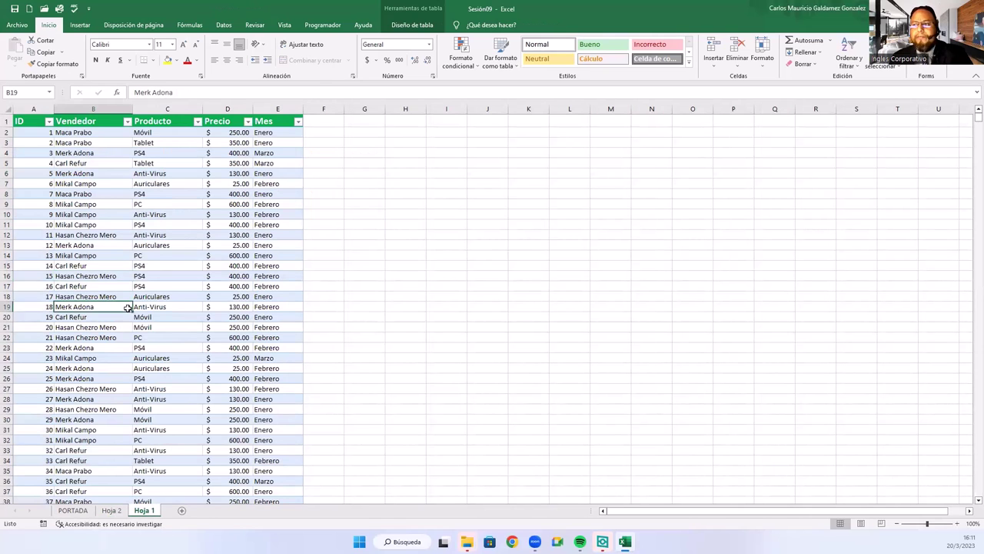
left_click(112, 510)
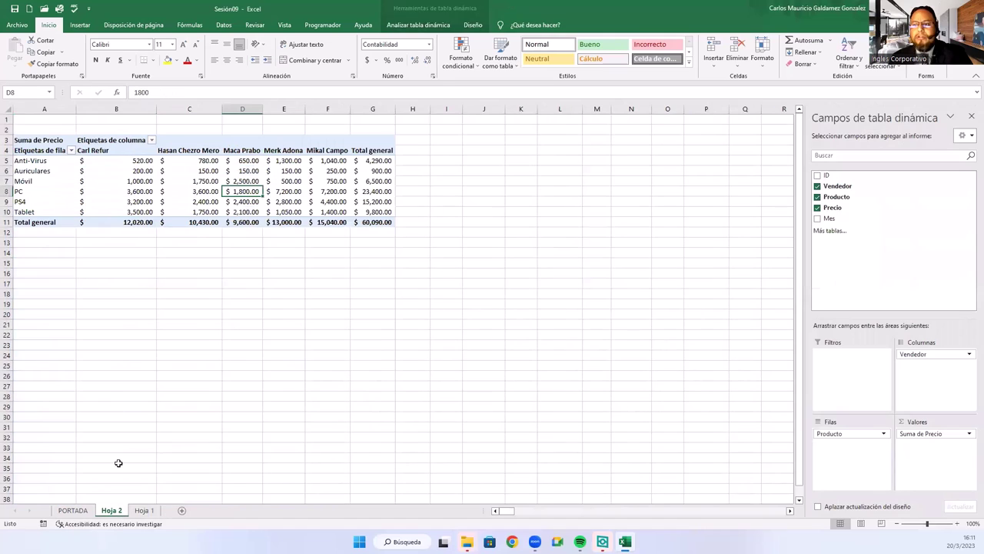
left_click(197, 180)
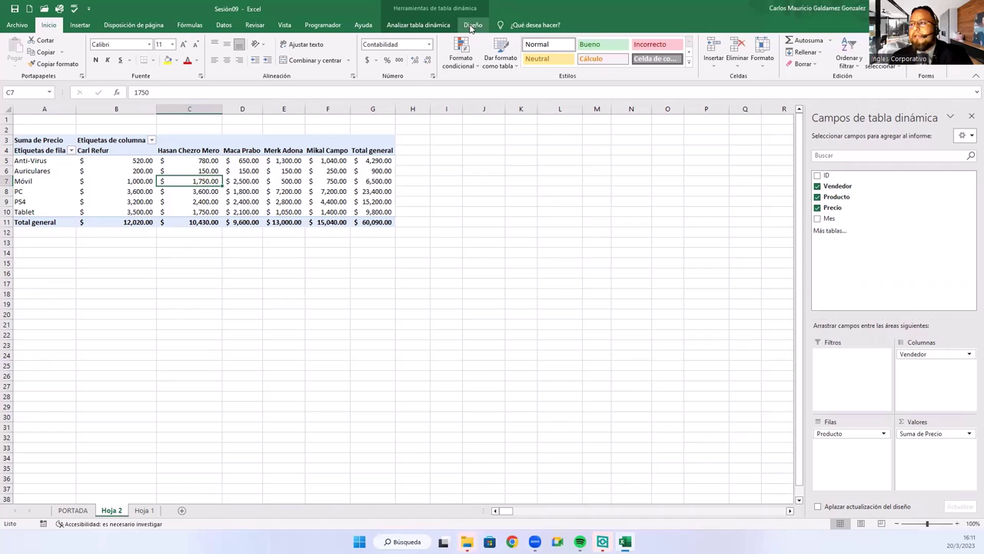
Step: Refresh the pivot so the new seller's $3,210 column appears and the total becomes $63,300
left_click(418, 25)
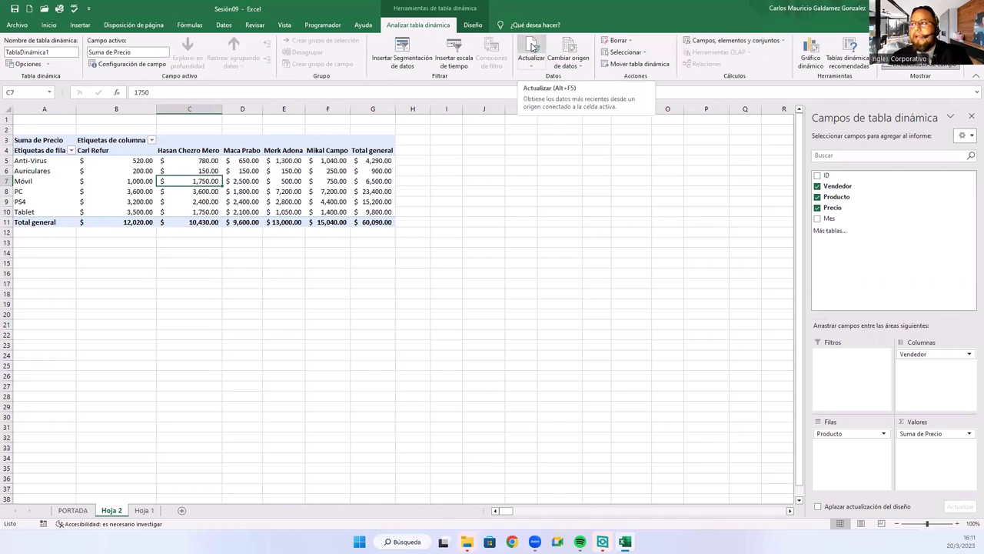
left_click(532, 48)
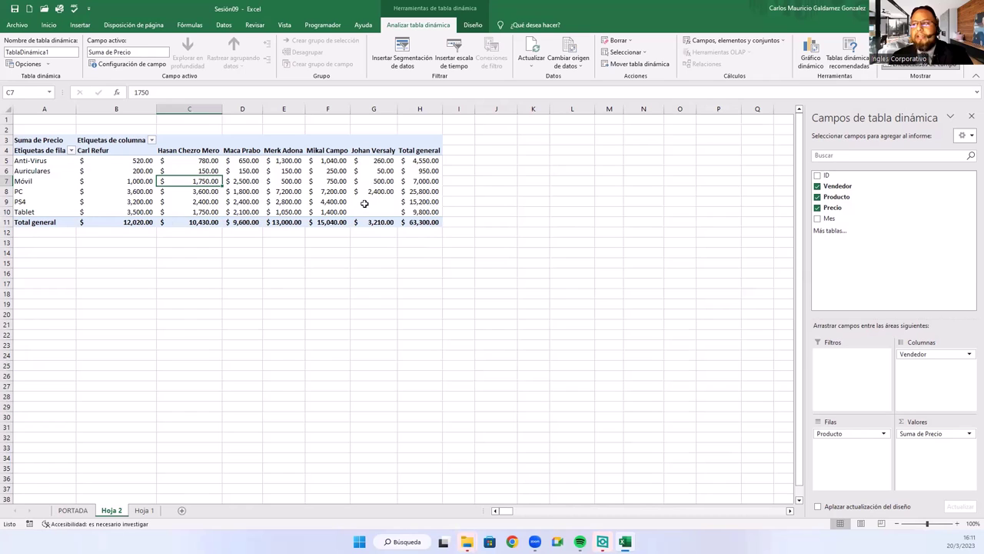
left_click_drag(365, 203, 369, 216)
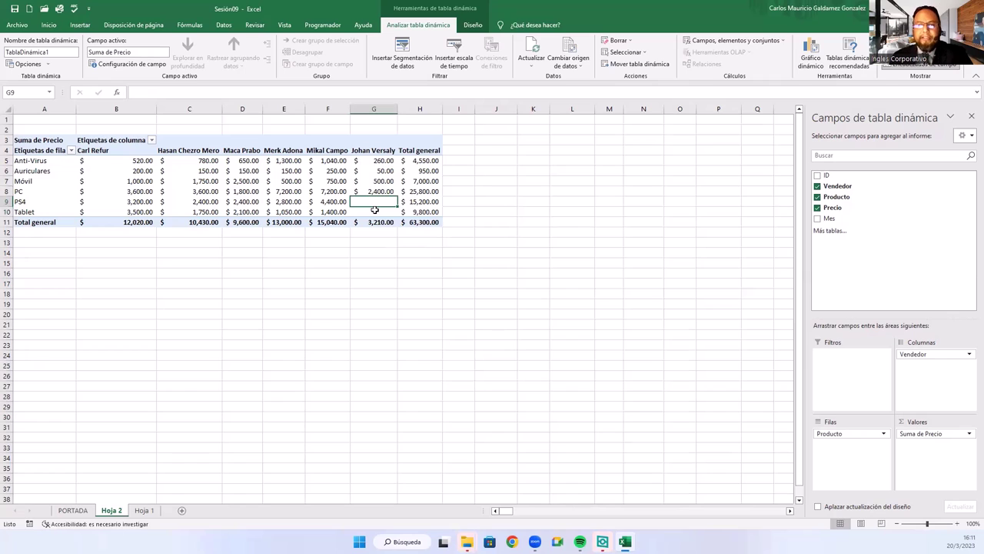
mouse_move(374, 210)
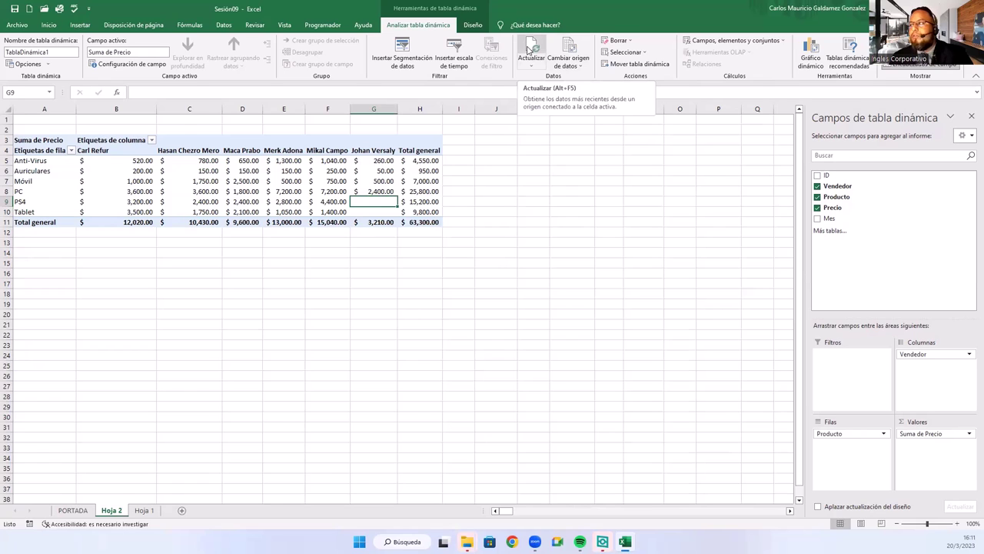
Step: Put Mes under ID in Filas, remove Vendedor from Columnas, and add Producto to Columnas
left_click(278, 179)
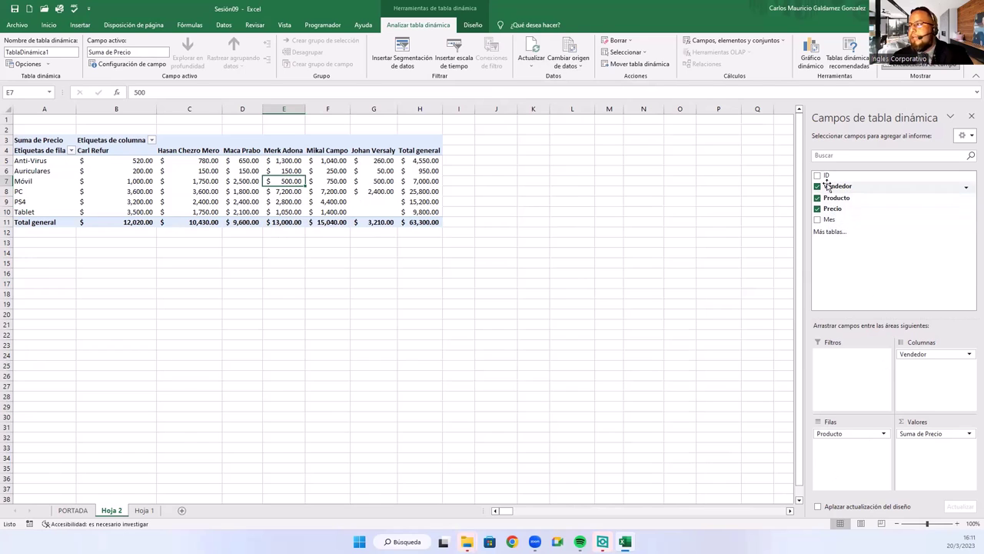
mouse_move(825, 181)
left_mouse_down()
mouse_move(840, 432)
mouse_move(906, 290)
left_mouse_up()
left_click_drag(829, 218, 839, 446)
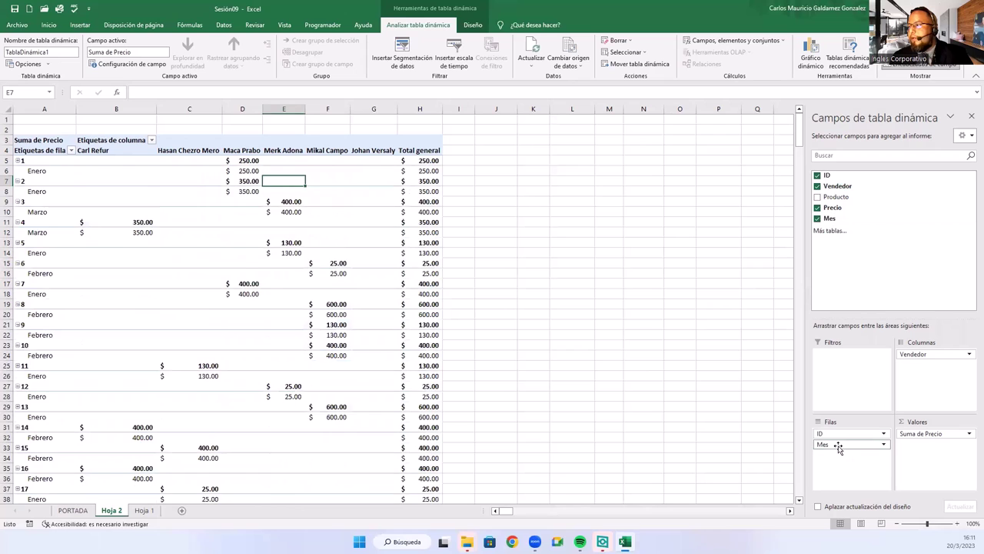
left_click_drag(927, 354, 907, 283)
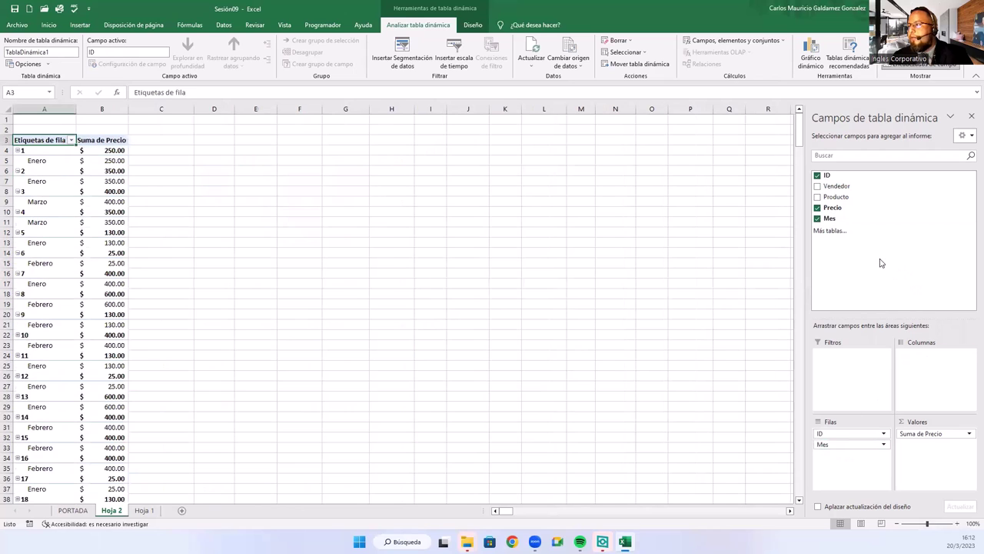
left_click_drag(838, 197, 915, 374)
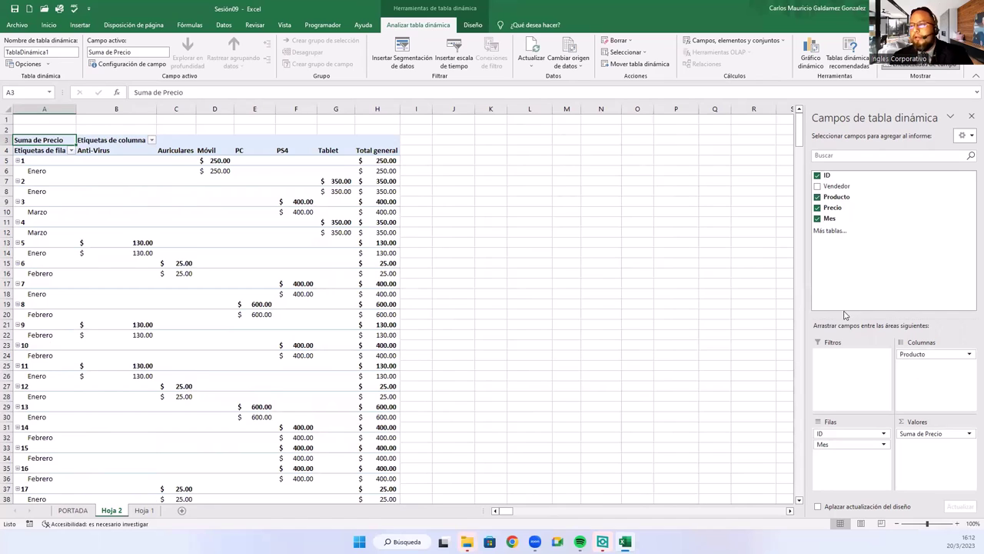
mouse_move(245, 212)
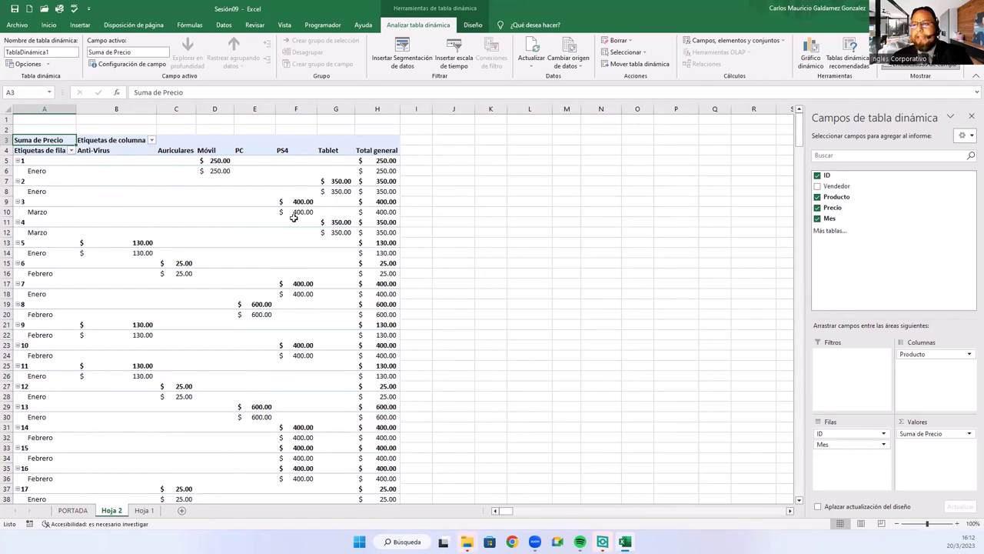
scroll(79, 257, "down", 5)
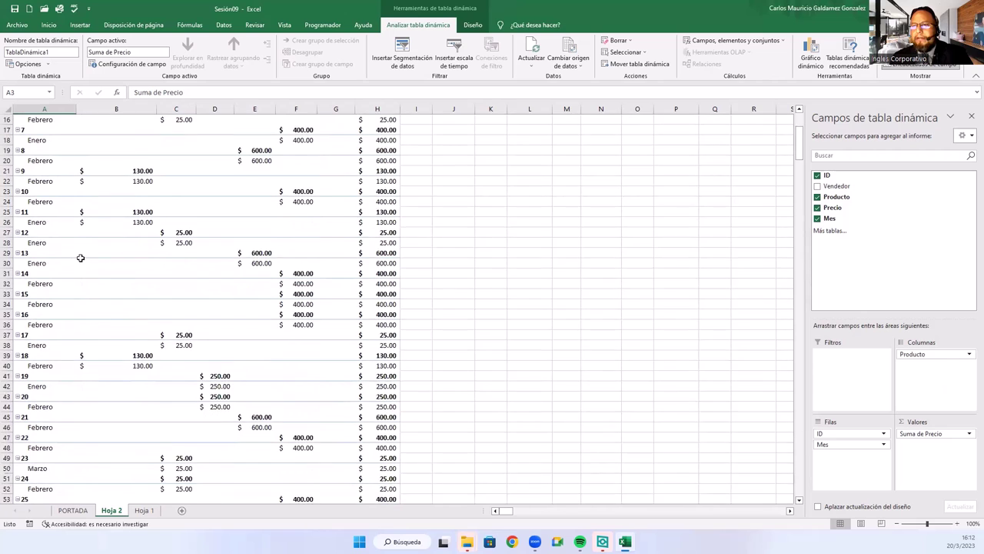
scroll(92, 256, "down", 5)
scroll(93, 262, "down", 5)
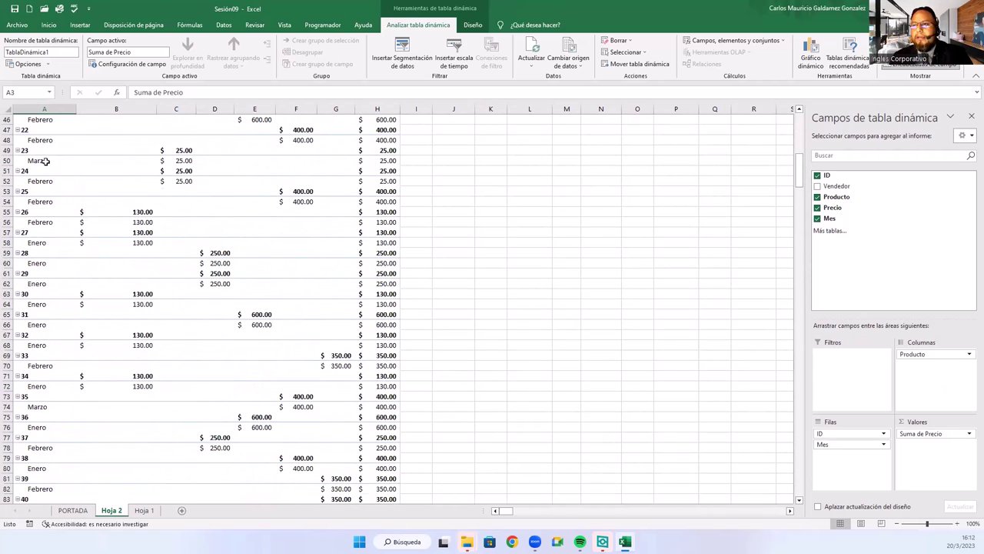
left_click(48, 144)
left_click(48, 161)
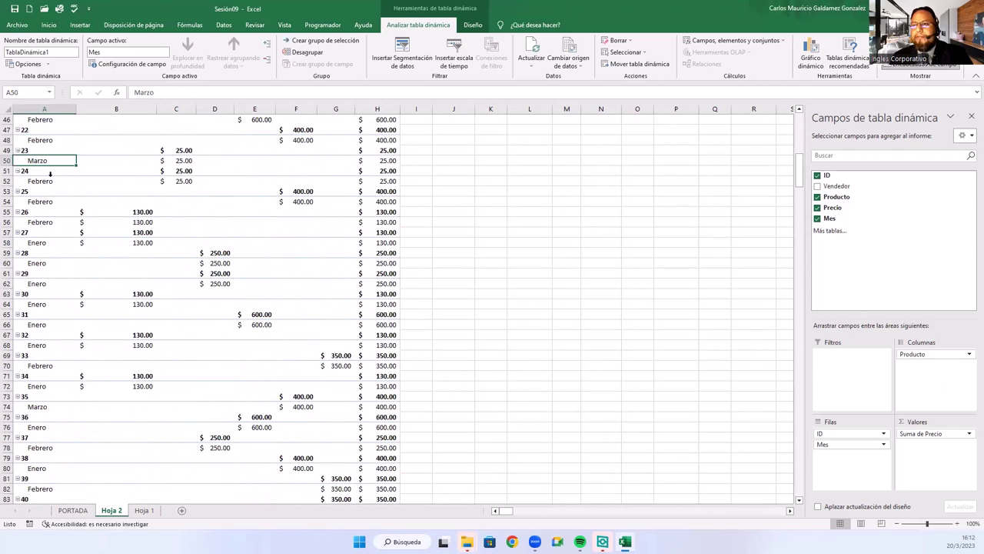
left_click(54, 185)
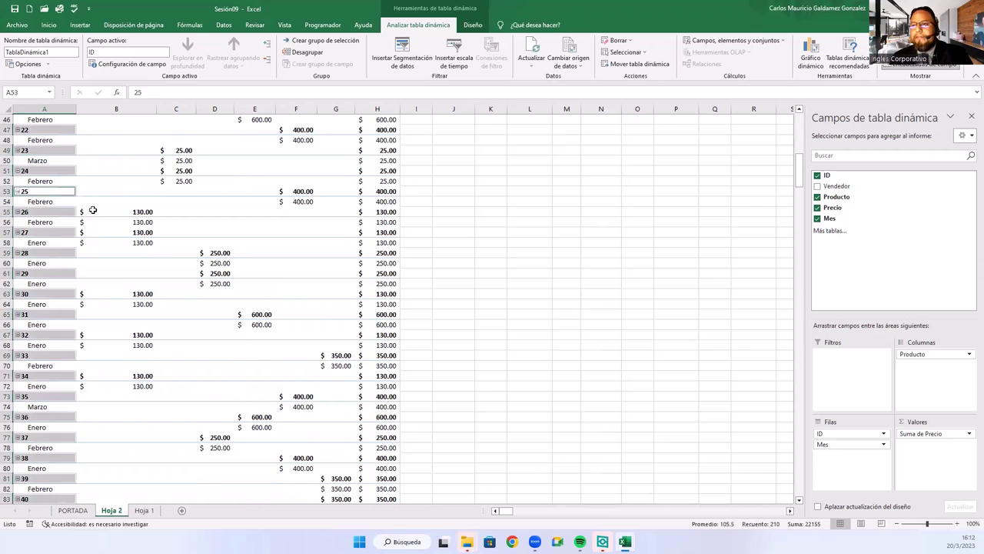
left_click(35, 189)
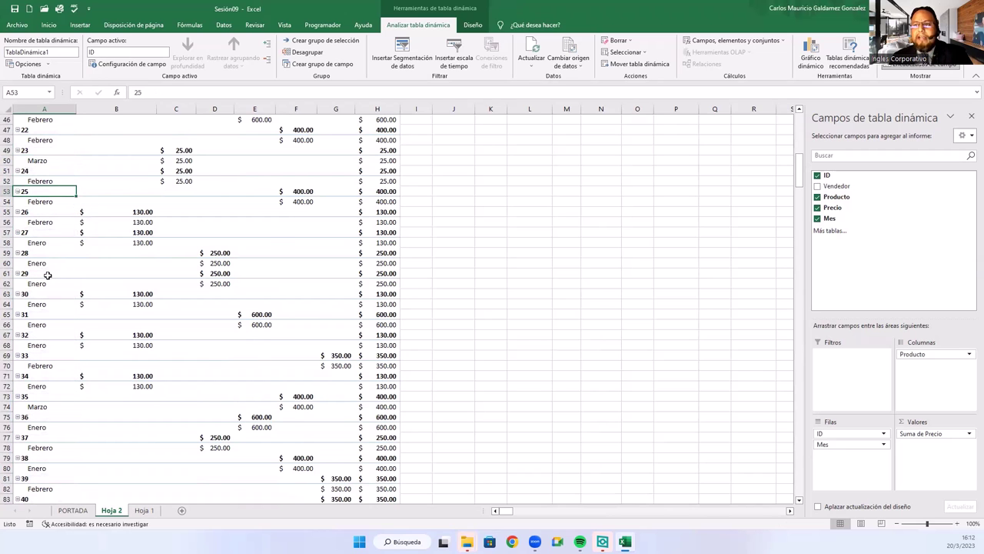
scroll(48, 275, "down", 5)
scroll(48, 275, "down", 5)
scroll(47, 274, "down", 5)
scroll(48, 274, "down", 5)
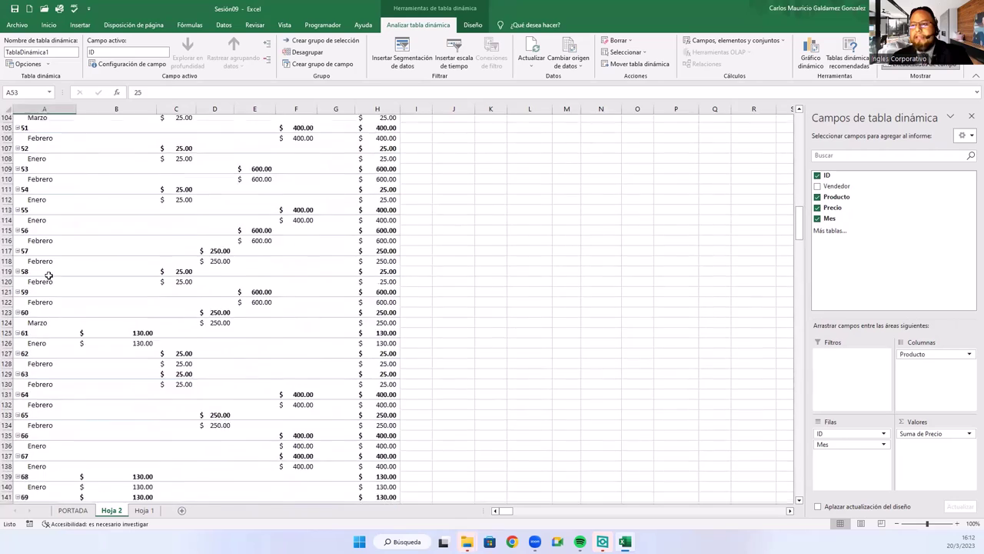
scroll(48, 275, "down", 7)
scroll(47, 274, "down", 7)
scroll(48, 275, "down", 7)
scroll(50, 275, "down", 8)
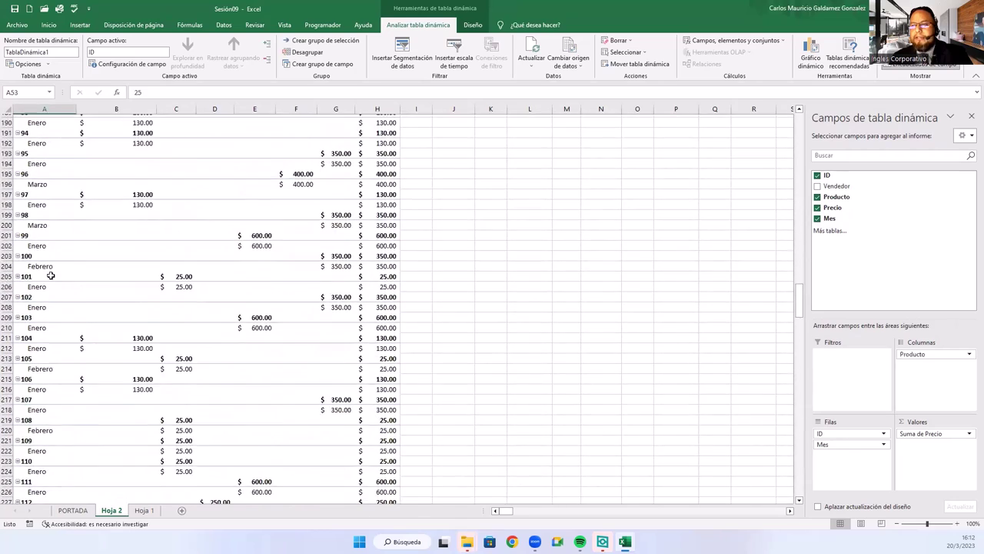
scroll(51, 275, "down", 8)
scroll(52, 274, "down", 8)
scroll(56, 274, "down", 8)
scroll(68, 295, "down", 7)
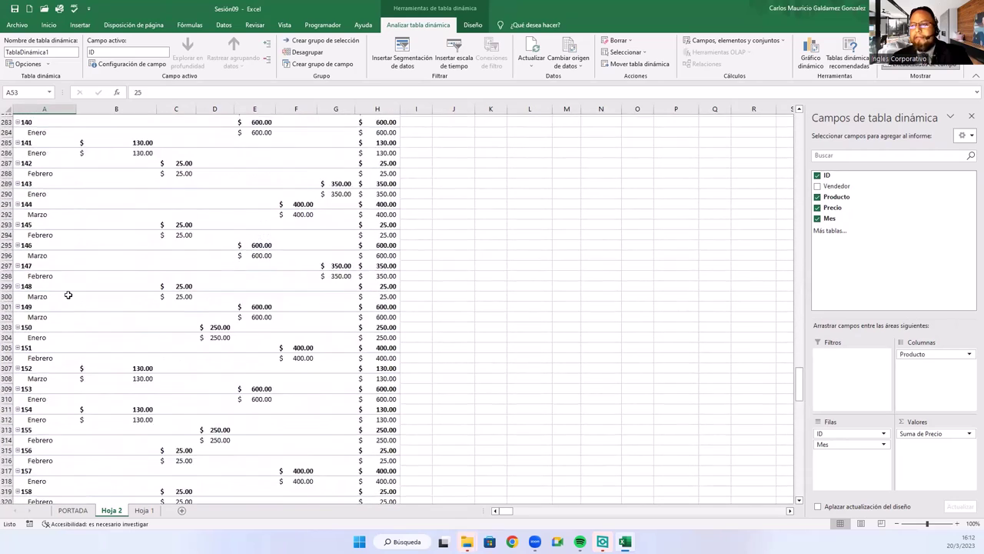
scroll(67, 295, "down", 9)
scroll(69, 294, "down", 10)
scroll(70, 294, "down", 6)
scroll(72, 294, "down", 11)
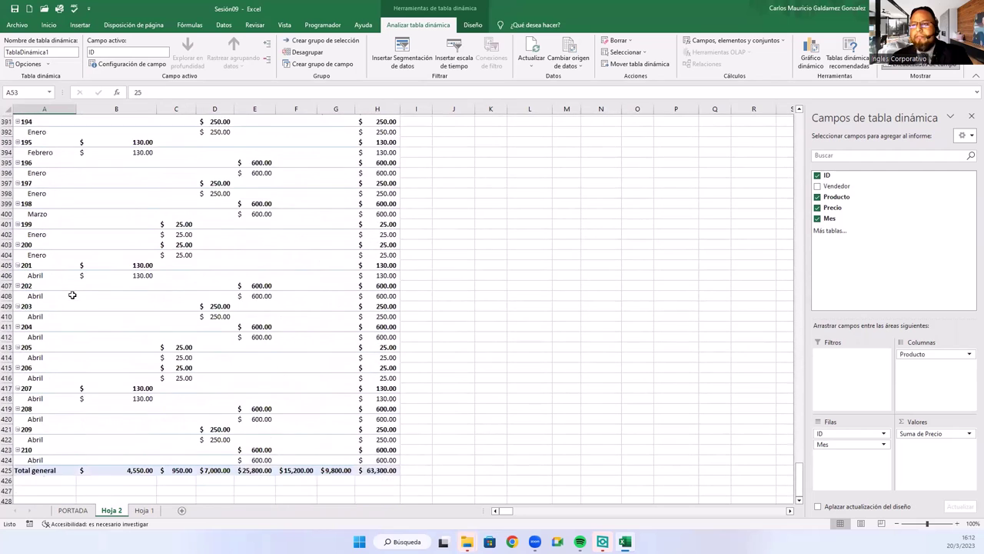
scroll(71, 295, "down", 5)
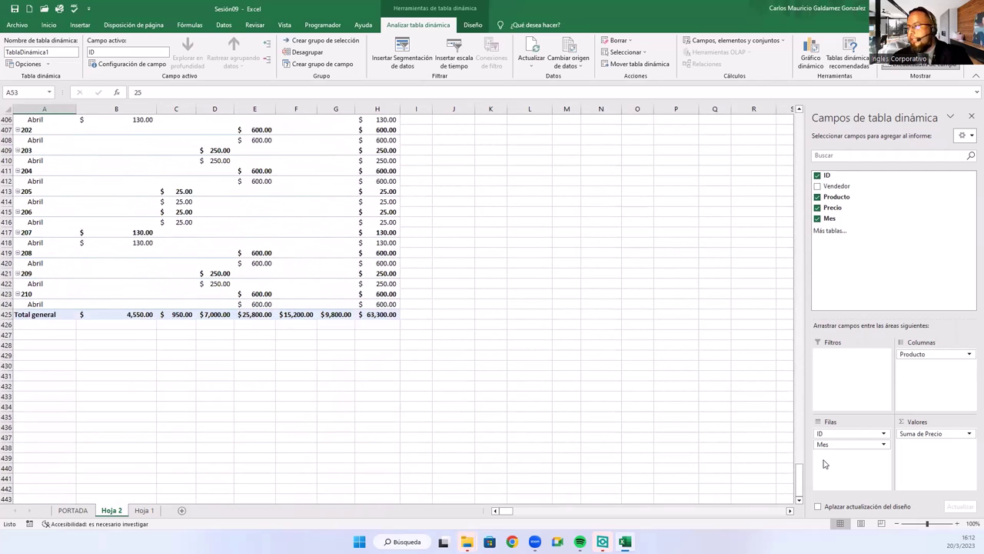
Step: Move Mes above ID in Filas so IDs are listed under each month
left_click_drag(822, 446, 828, 434)
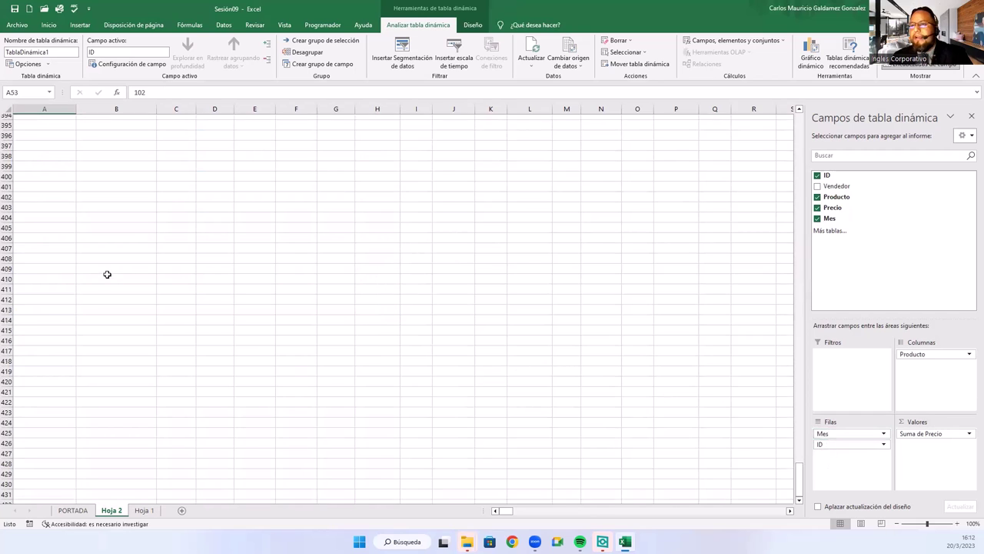
scroll(107, 274, "up", 20)
scroll(129, 263, "up", 13)
scroll(138, 262, "up", 20)
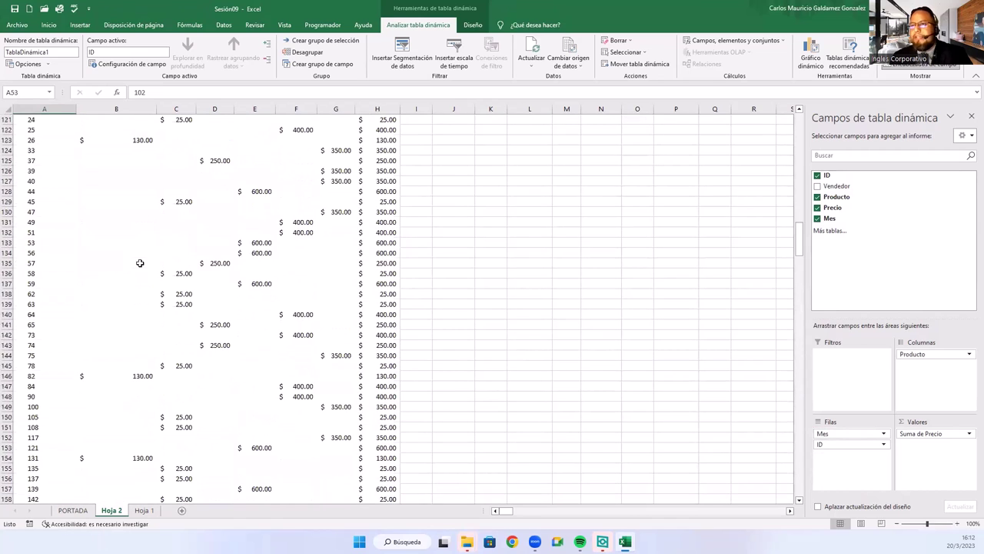
scroll(139, 261, "up", 16)
scroll(144, 263, "up", 20)
scroll(143, 263, "up", 5)
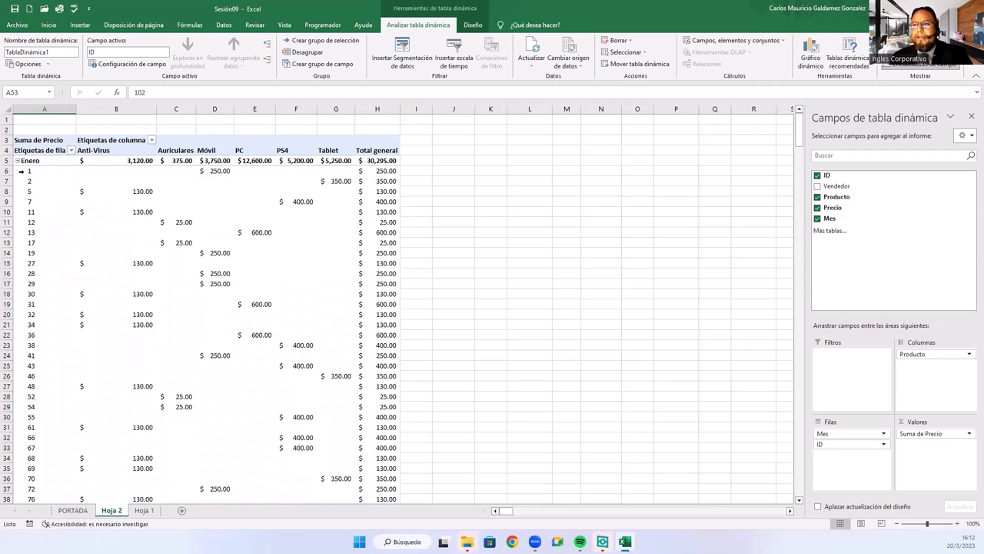
left_click(33, 171)
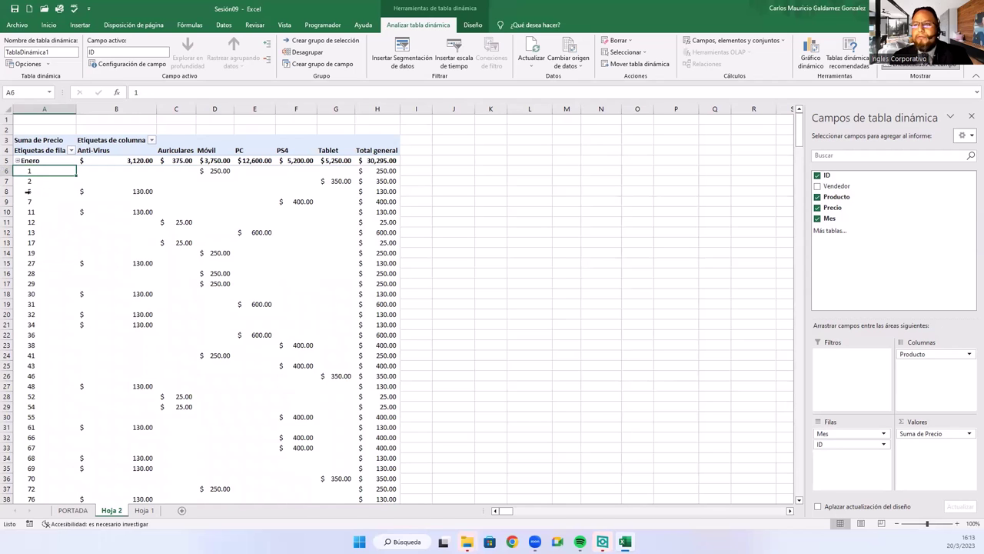
Step: Scroll through the month groups and select the ID 200 entry
scroll(62, 395, "down", 5)
scroll(62, 395, "down", 3)
scroll(46, 402, "down", 4)
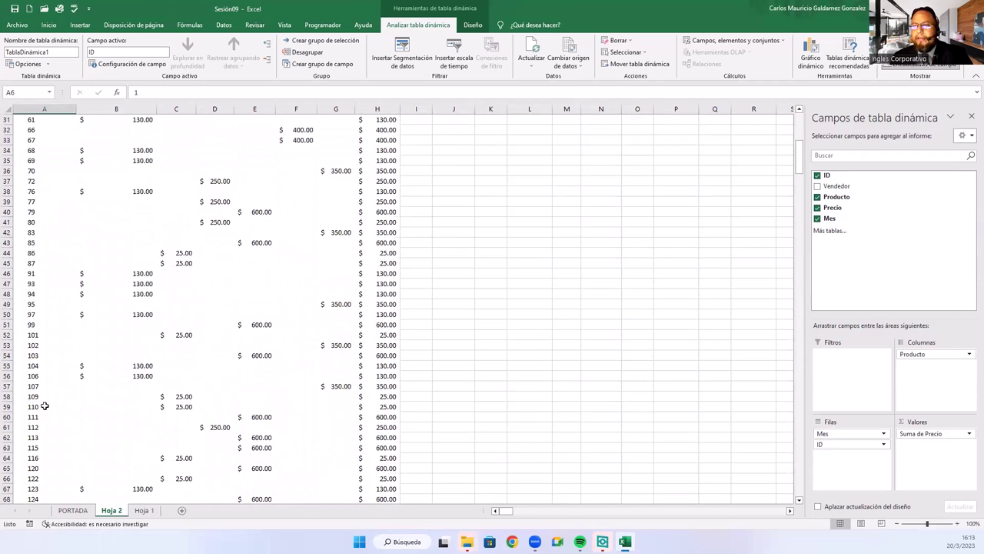
scroll(47, 401, "down", 3)
scroll(46, 401, "down", 9)
scroll(22, 442, "down", 1)
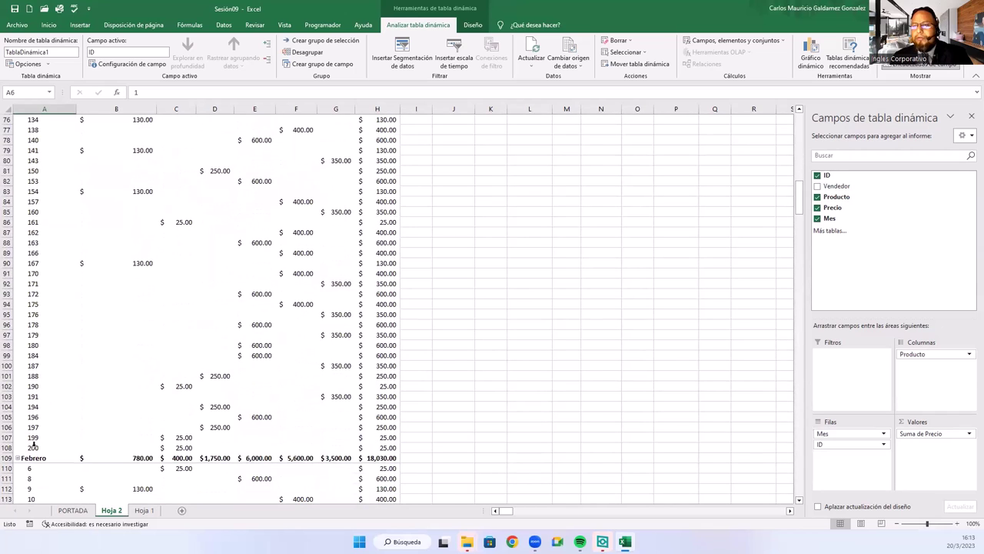
left_click(34, 444)
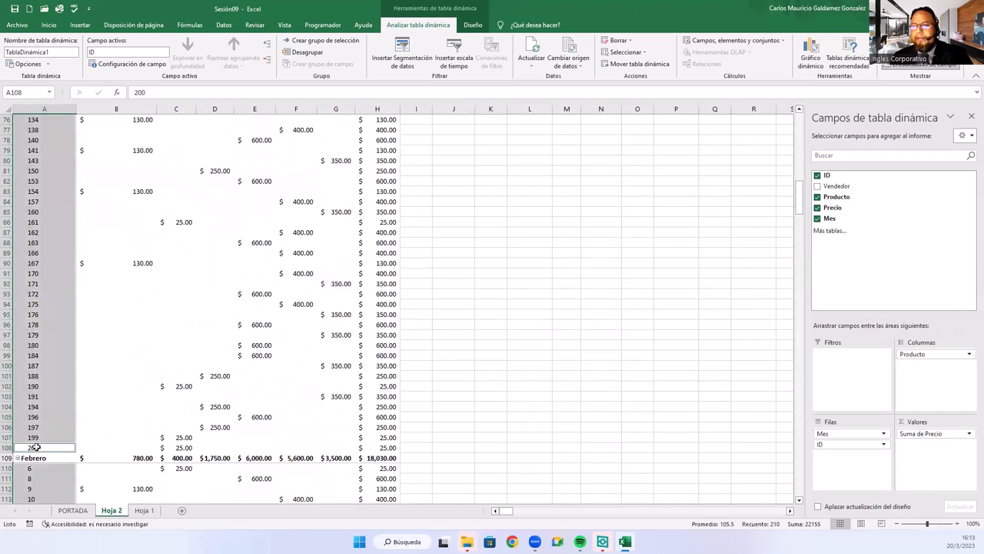
left_click(36, 447)
scroll(81, 424, "down", 5)
scroll(81, 399, "down", 5)
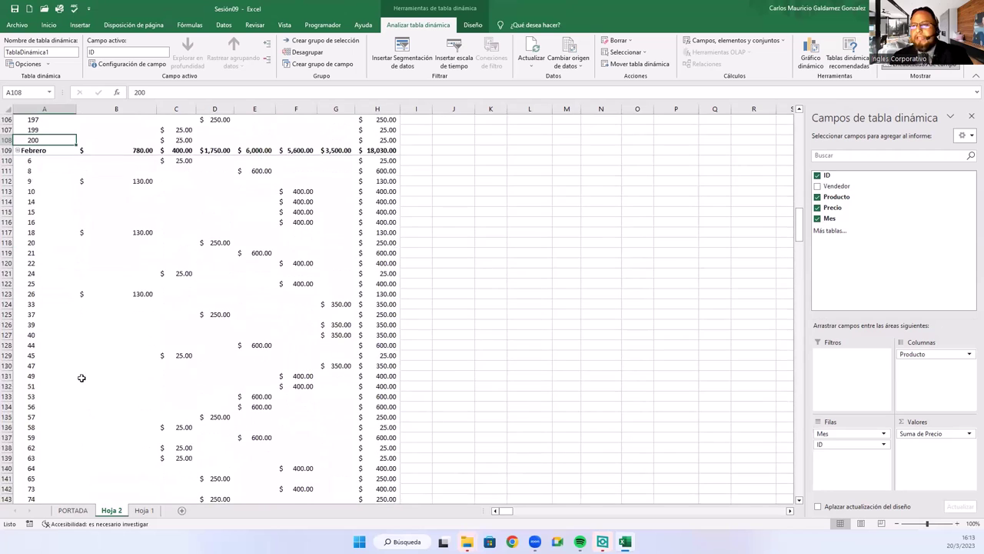
scroll(138, 357, "up", 2)
scroll(141, 339, "up", 20)
scroll(140, 339, "up", 14)
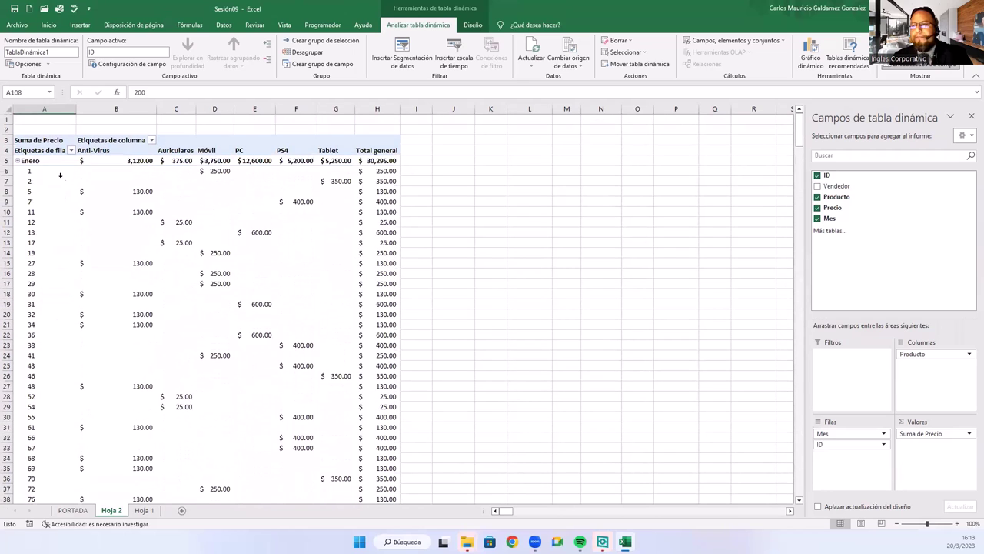
Step: Collapse Enero, Febrero, Marzo and Abril to totals, checking Abril's Anti-Virus value of 260
left_click(17, 161)
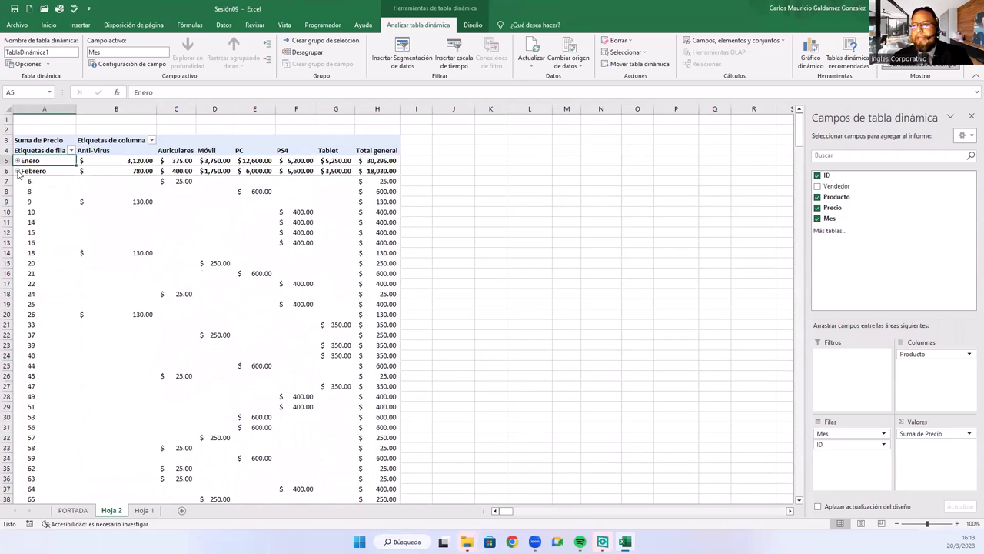
left_click(17, 170)
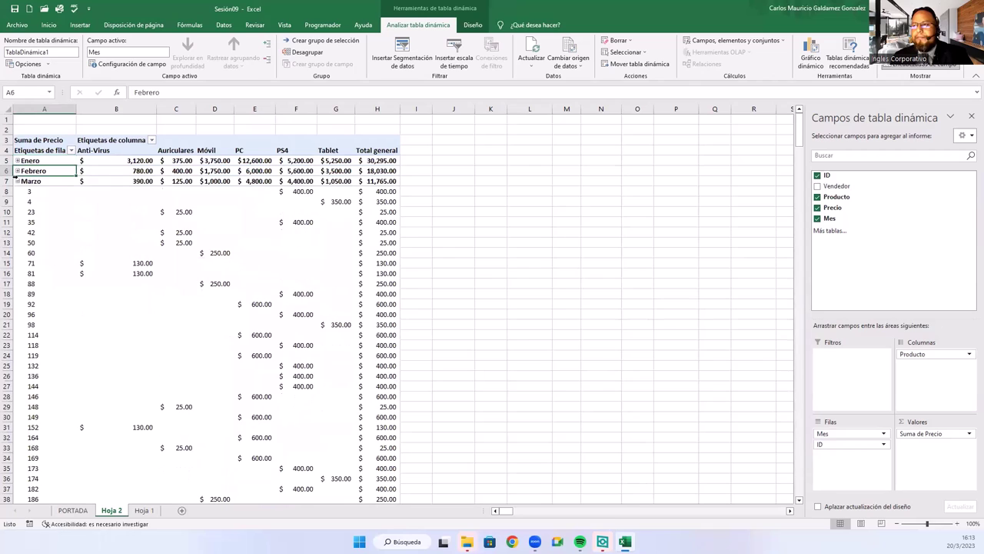
left_click(17, 182)
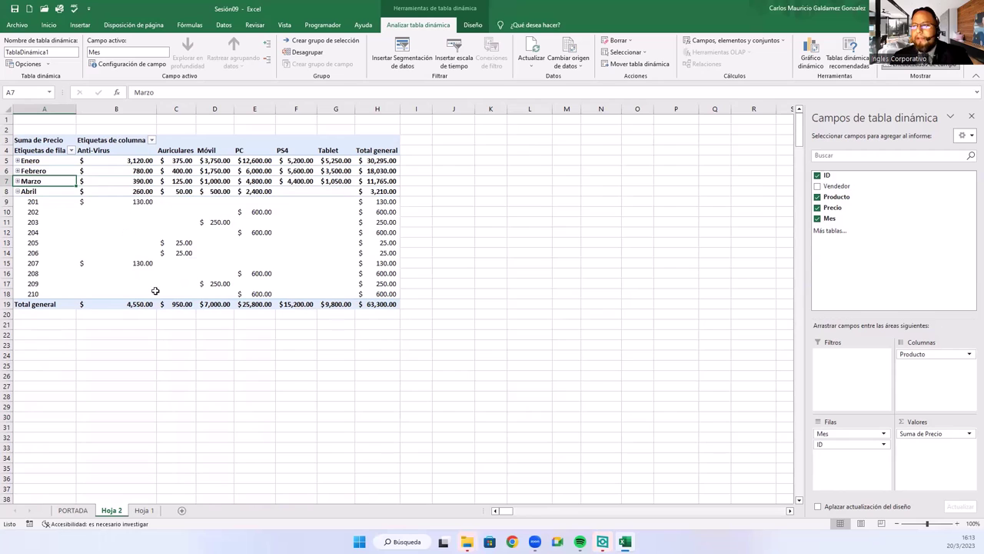
left_click(18, 191)
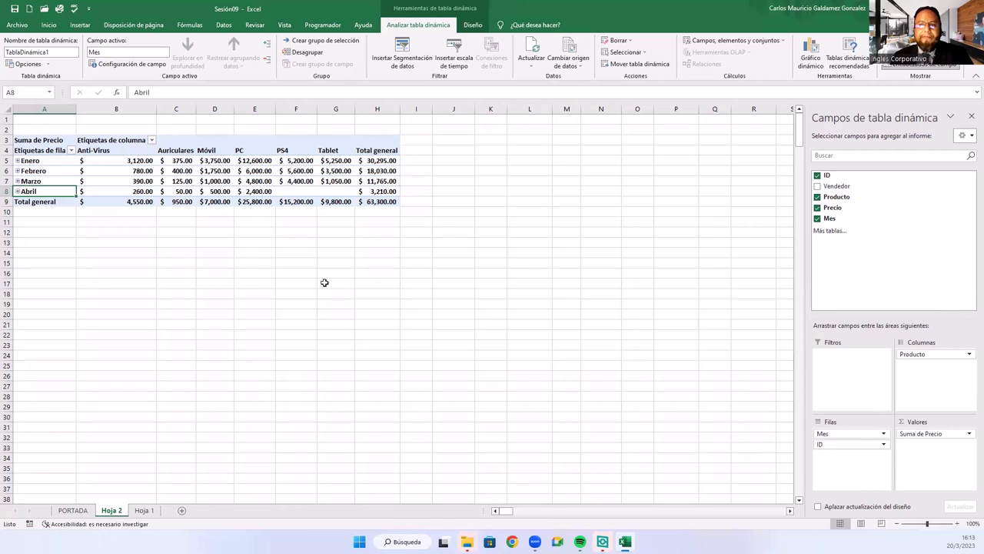
left_click(155, 189)
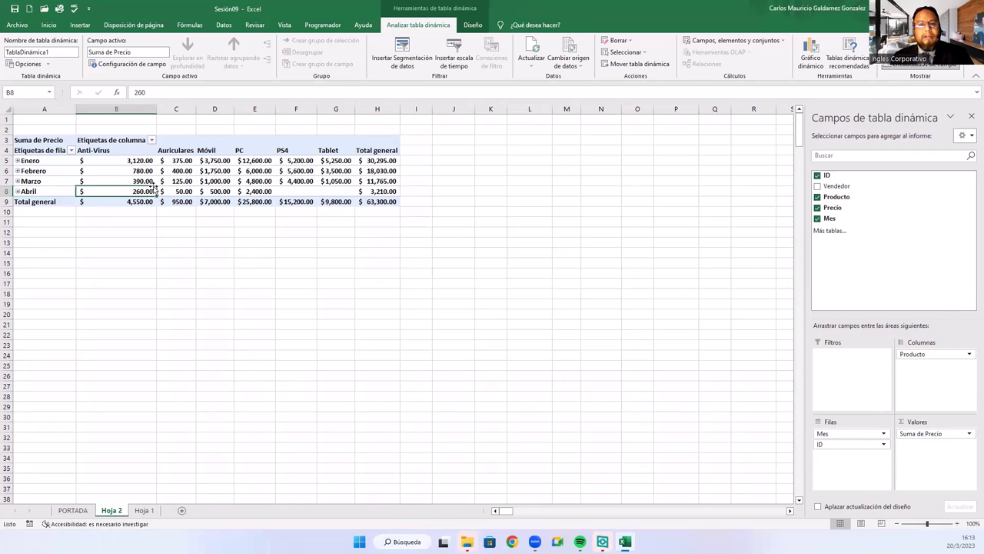